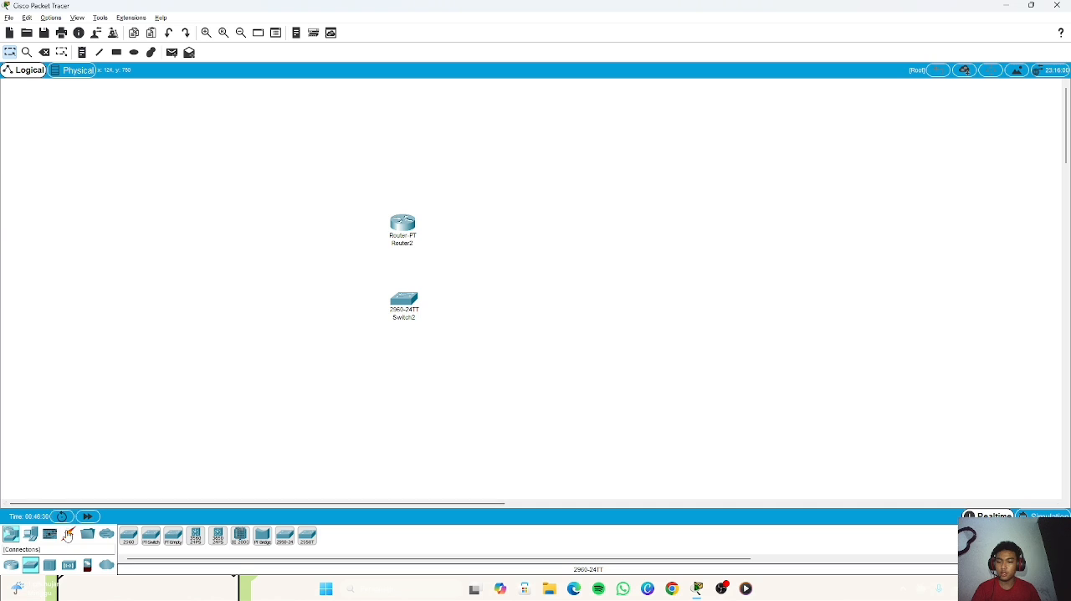
# Step: Connect Router2 to Switch2 with an automatically chosen cable and move the switch slightly farther below the router
pyautogui.click(67, 534)
pyautogui.click(128, 534)
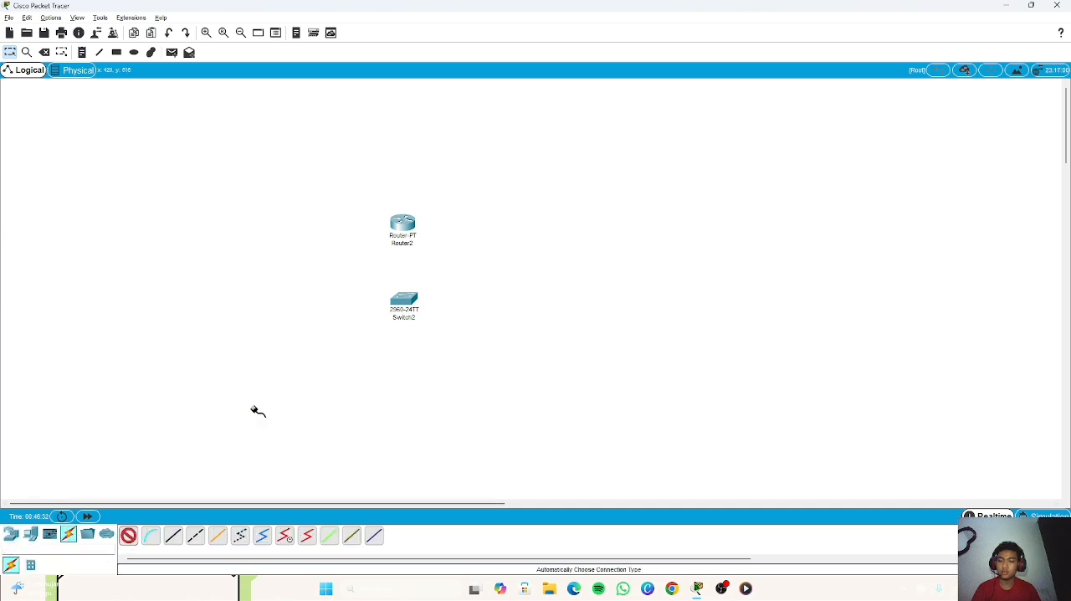
pyautogui.click(403, 226)
pyautogui.click(406, 299)
pyautogui.moveTo(405, 301); pyautogui.dragTo(399, 323)
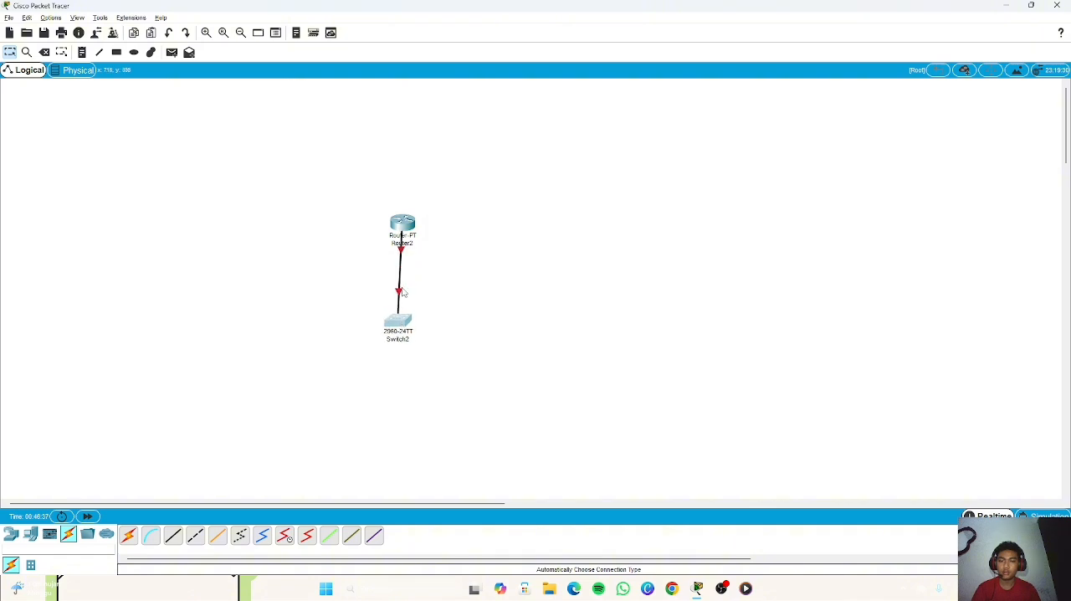
# Step: Open Router2's command line, answer no to the initial configuration dialog, and widen the window while getting to the router prompt
pyautogui.click(406, 222)
pyautogui.click(463, 144)
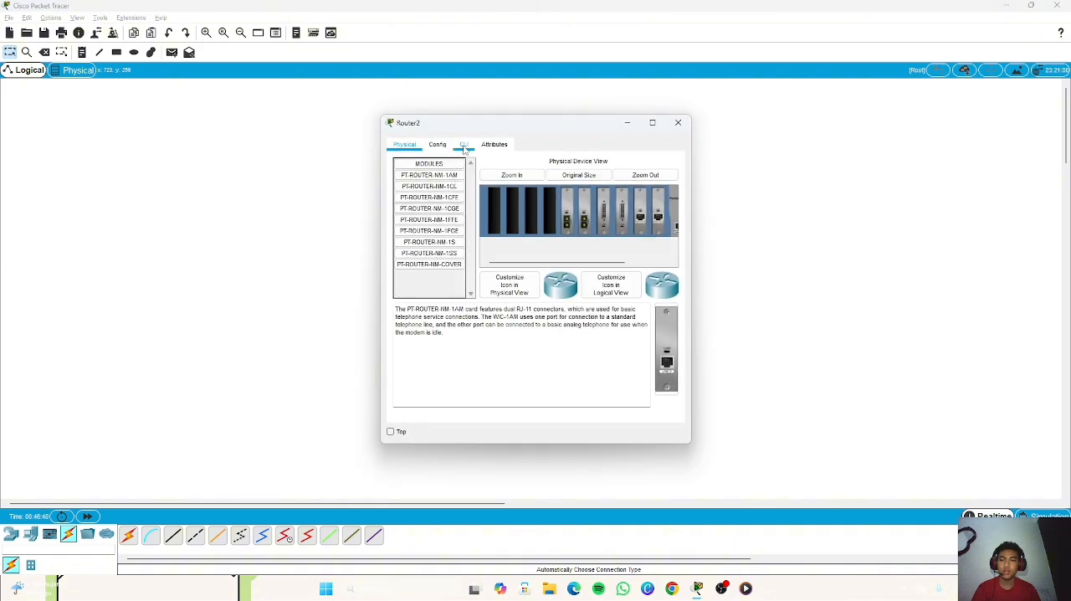
pyautogui.click(662, 387)
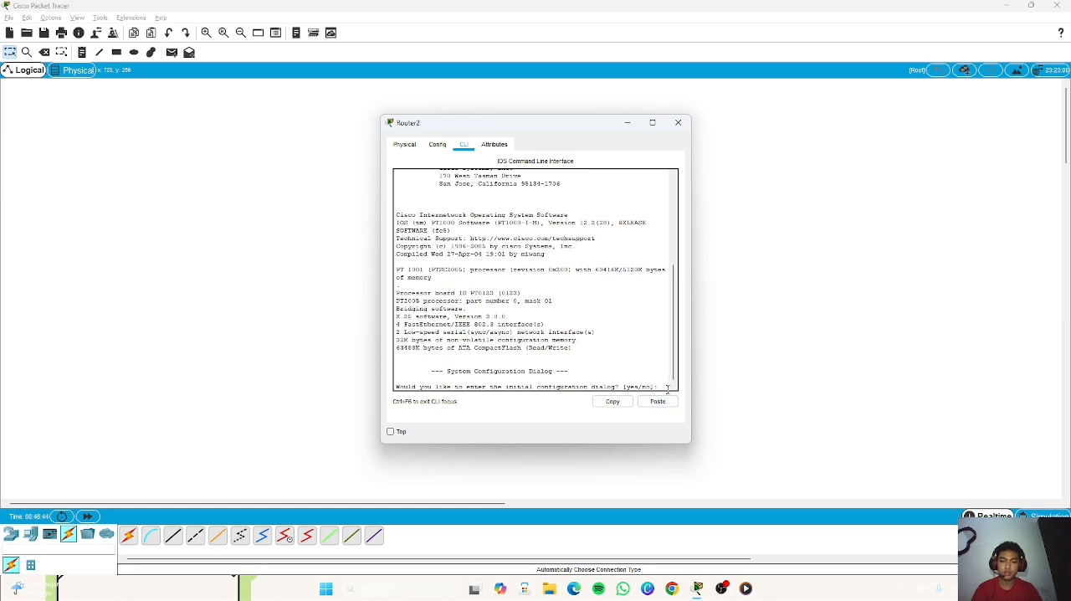
pyautogui.write('no')
pyautogui.press('Return')
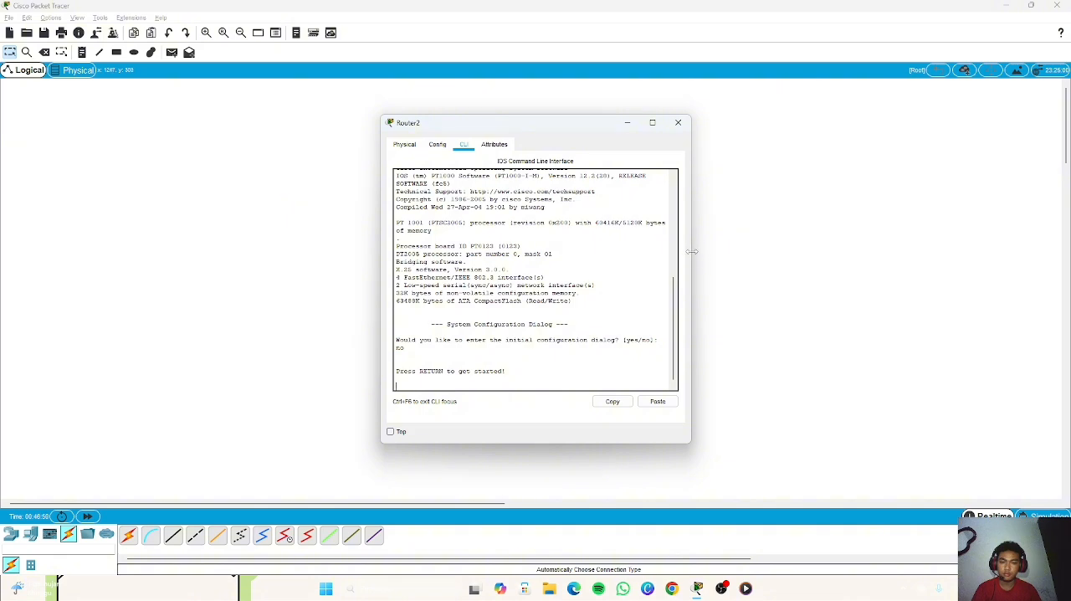
pyautogui.moveTo(692, 251); pyautogui.dragTo(739, 249)
pyautogui.press('Return')
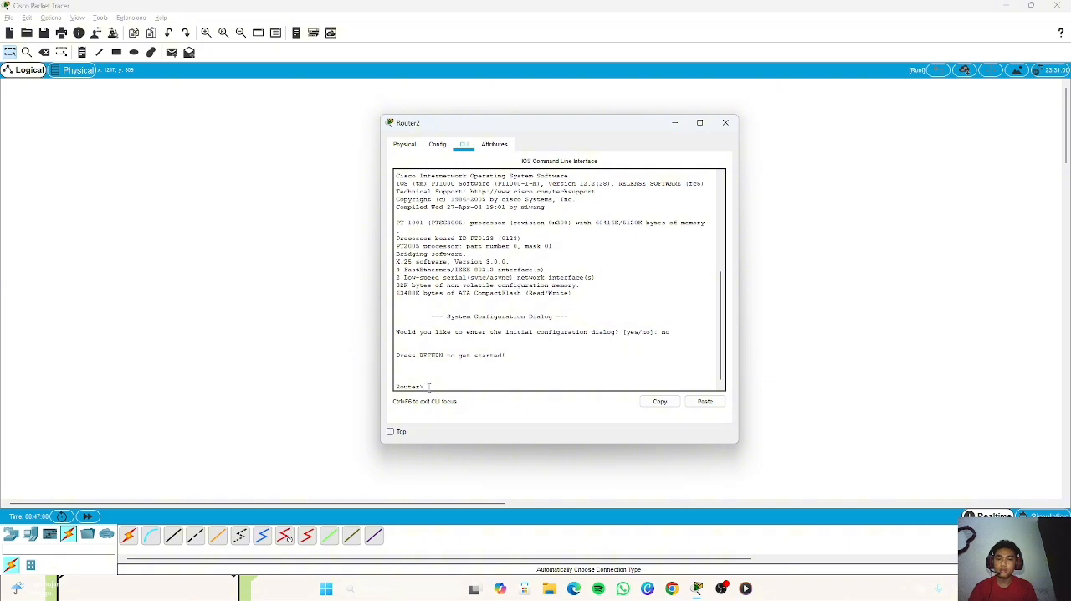
# Step: Enter privileged mode with enable and global configuration mode with config terminal on the router
pyautogui.write('enable')
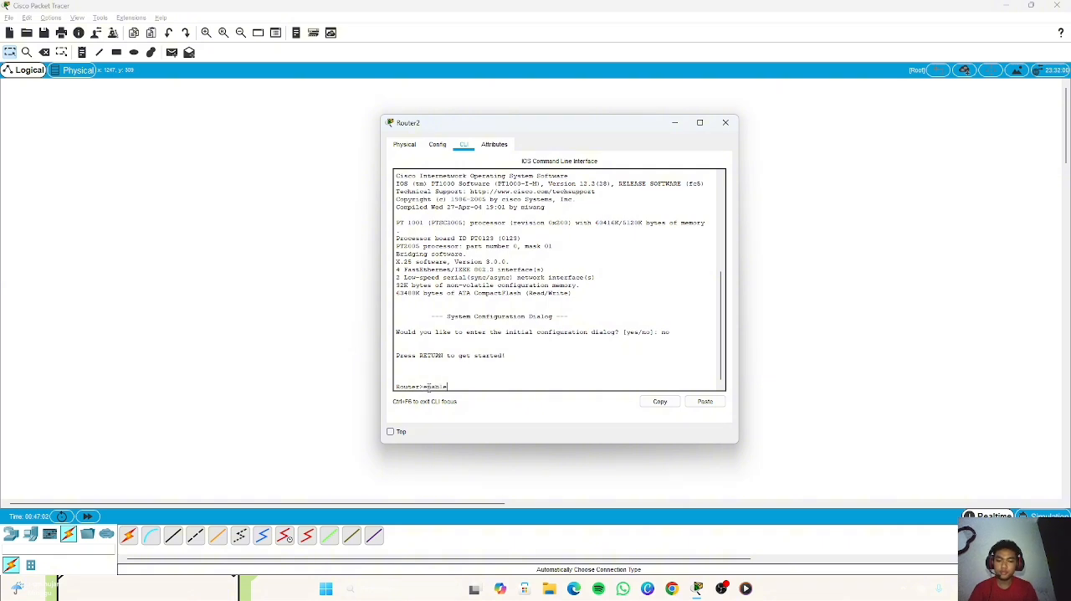
pyautogui.press('Return')
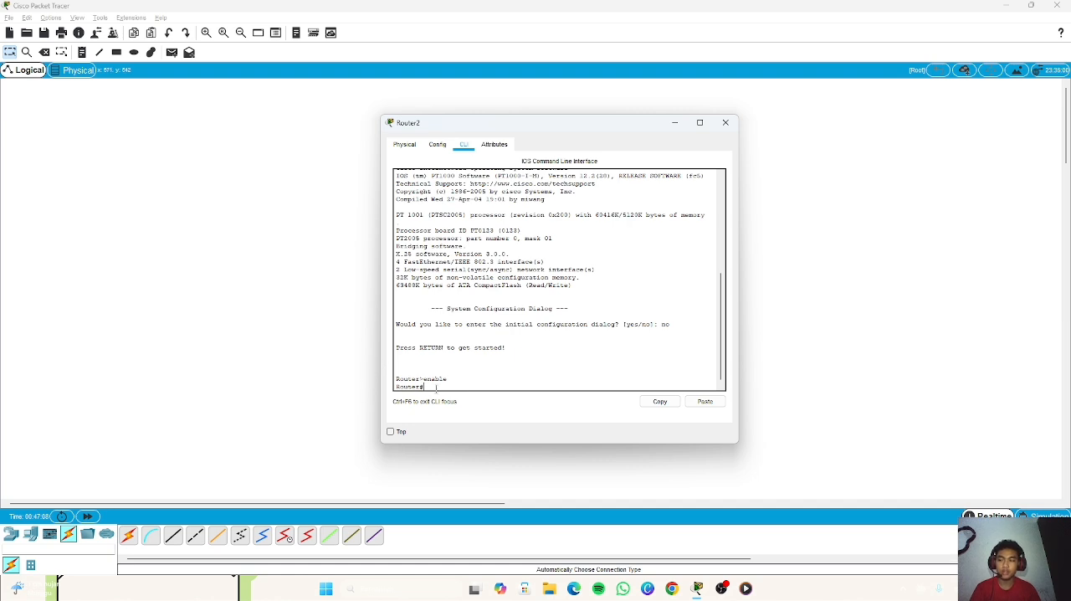
pyautogui.write('con')
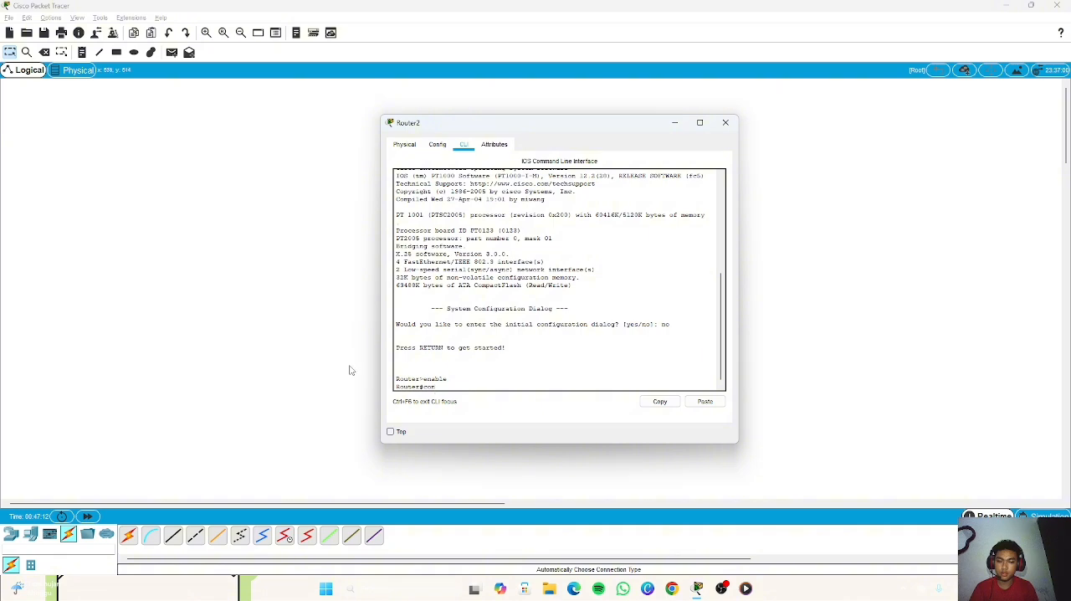
pyautogui.write('fig termina')
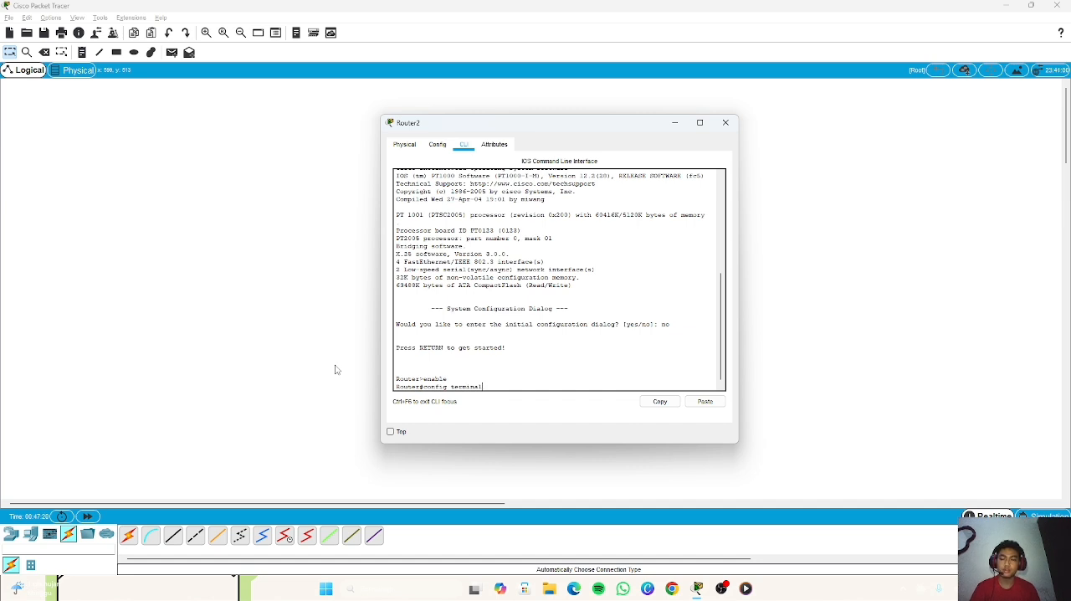
pyautogui.write('l')
pyautogui.press('Return')
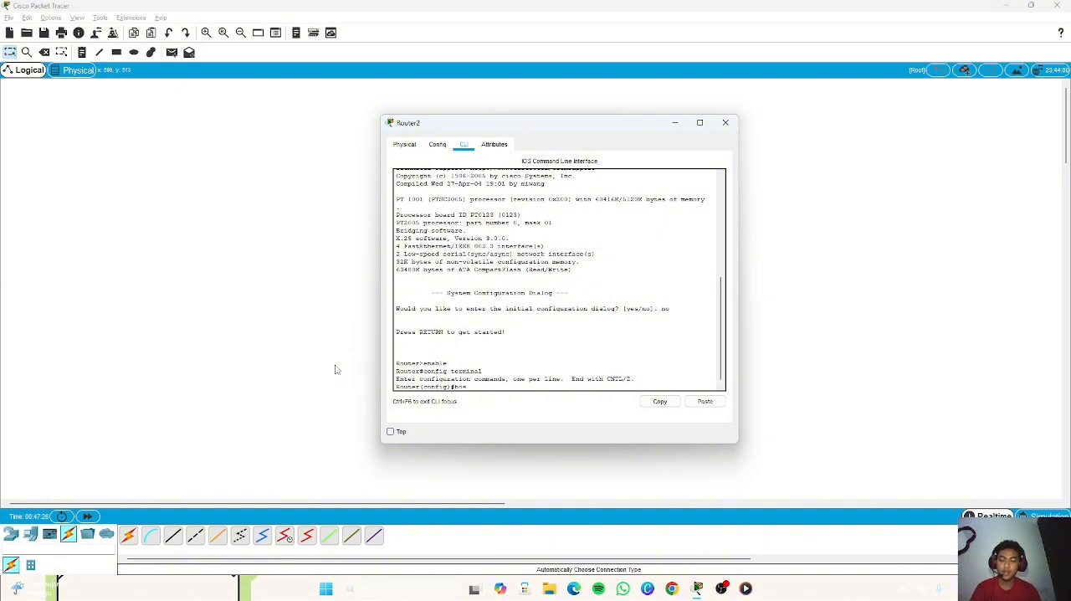
# Step: Set the router's hostname to cid
pyautogui.write('hostn')
pyautogui.write('ane')
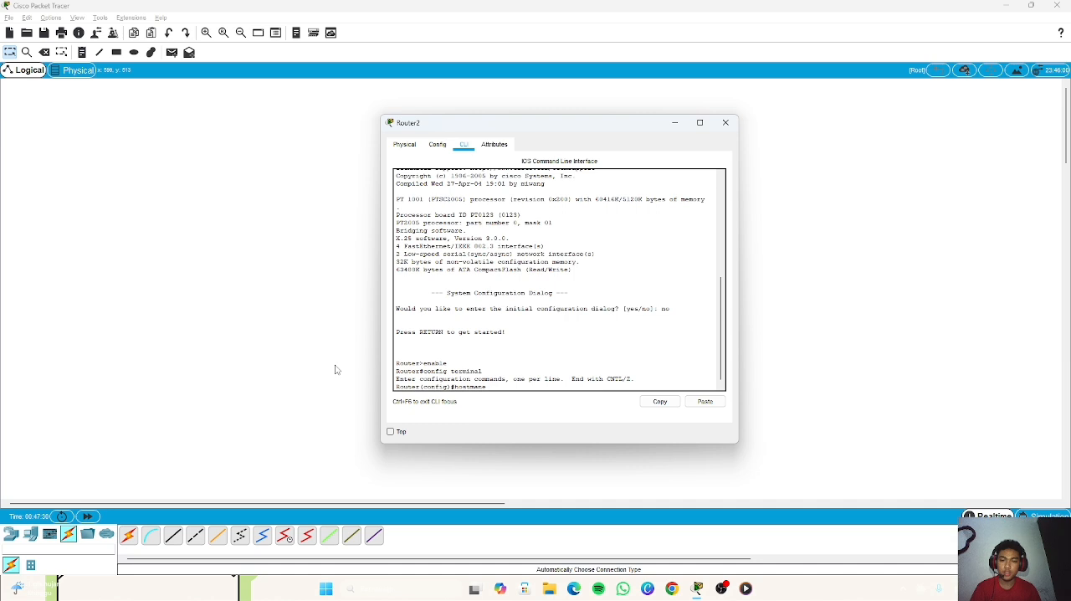
pyautogui.press('BackSpace')
pyautogui.press('BackSpace')
pyautogui.press('BackSpace')
pyautogui.press('BackSpace')
pyautogui.write('name')
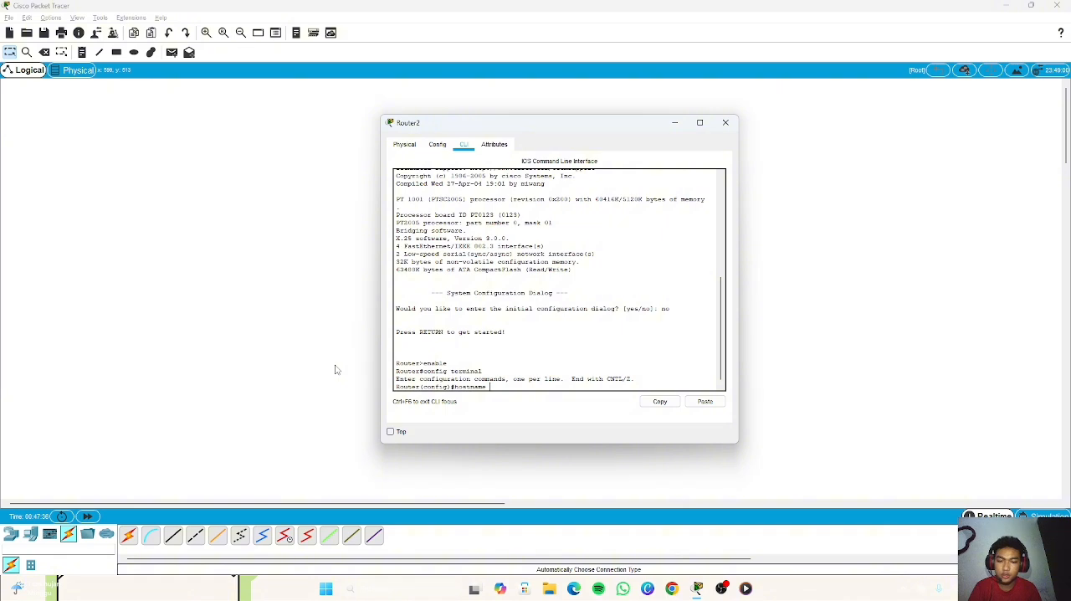
pyautogui.press('Return')
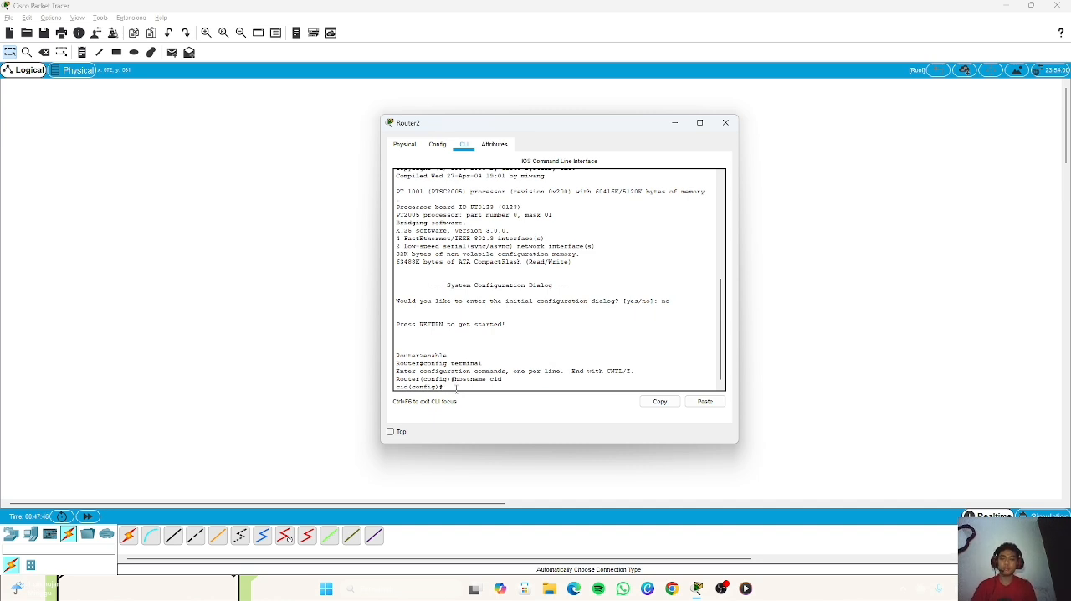
# Step: Set the router's enable secret password and move the router window clear of the devices in the topology
pyautogui.write('enab')
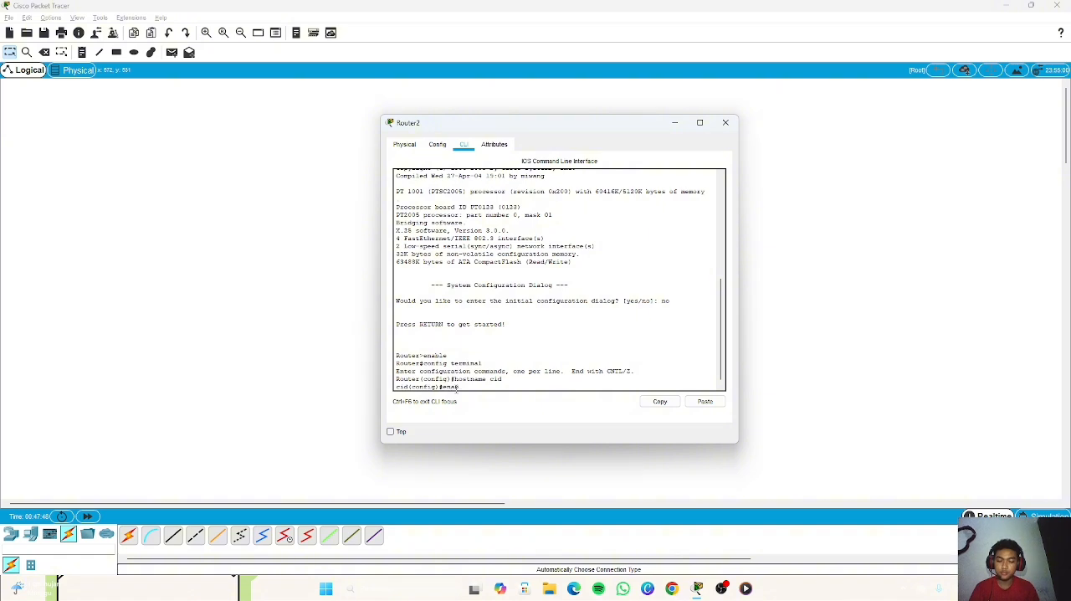
pyautogui.write('le sec')
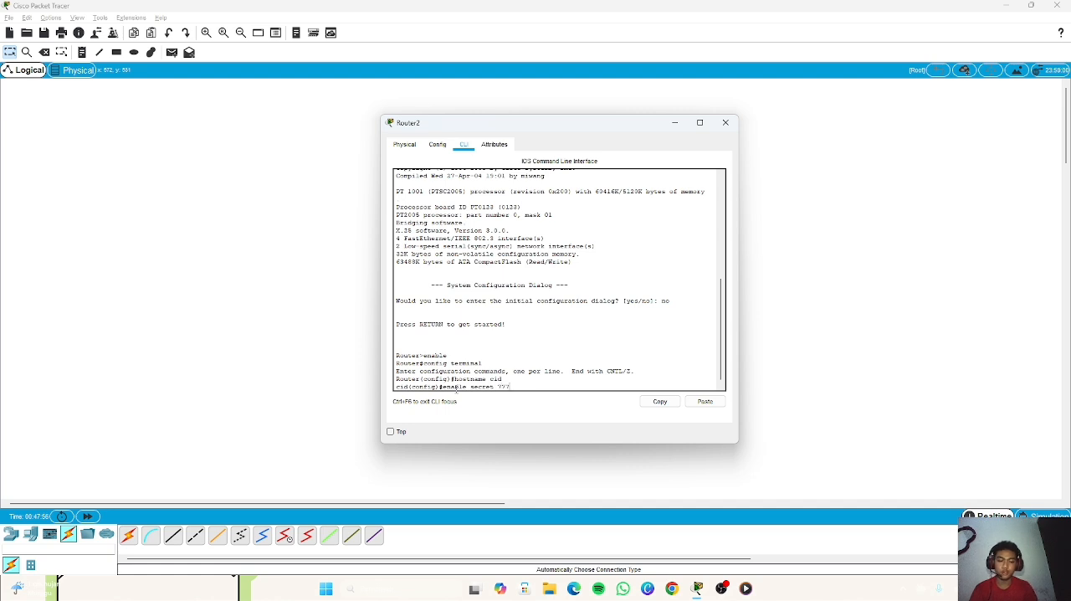
pyautogui.write('ret 777')
pyautogui.press('Return')
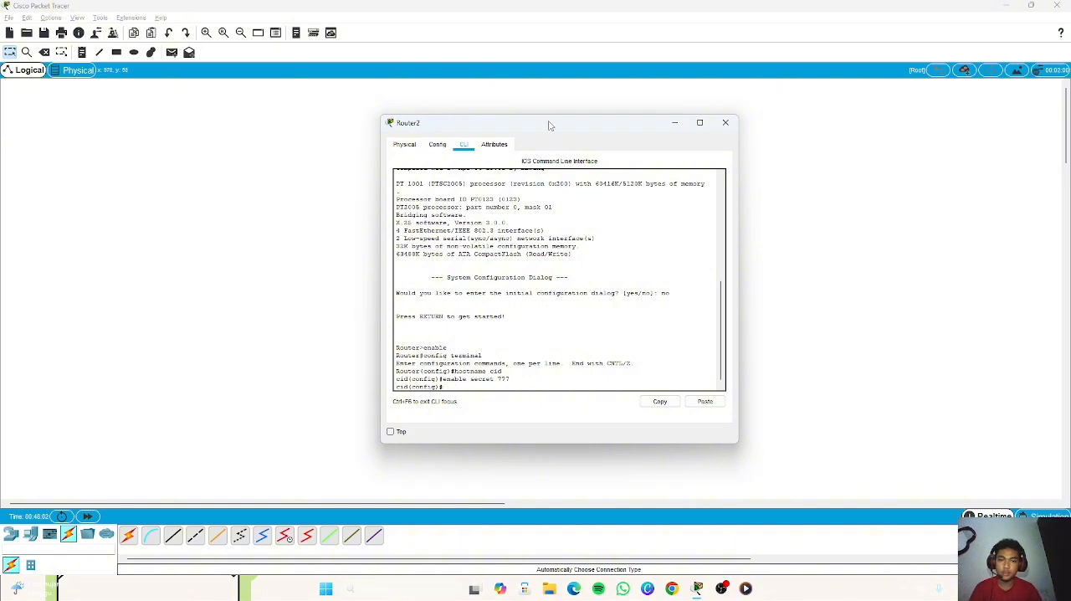
pyautogui.moveTo(549, 125); pyautogui.dragTo(604, 127)
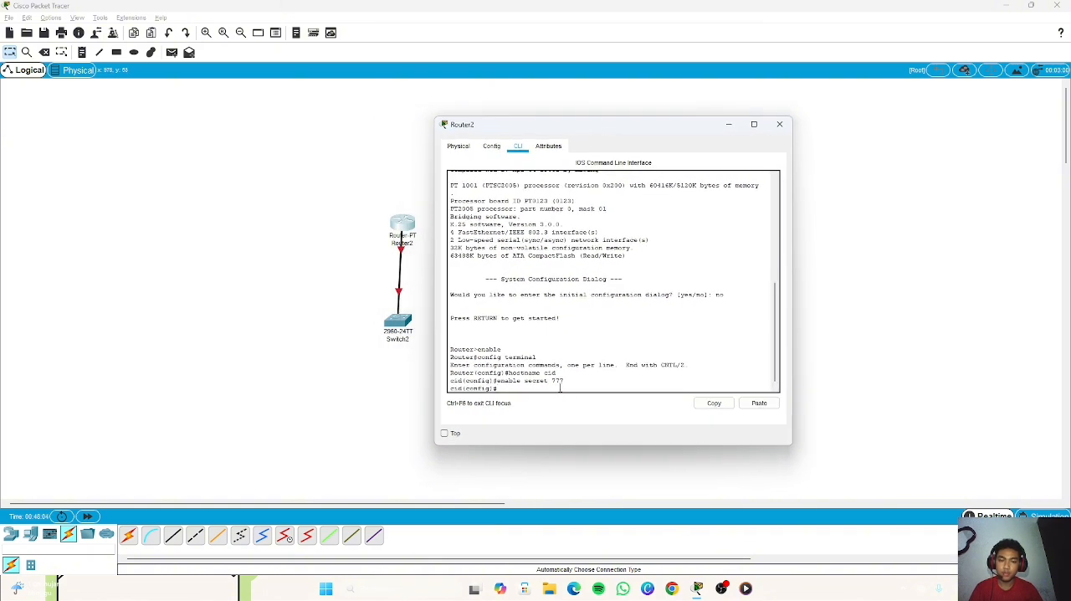
# Step: Try to enter the router's interface configuration with the command interfast0/0
pyautogui.write('inter')
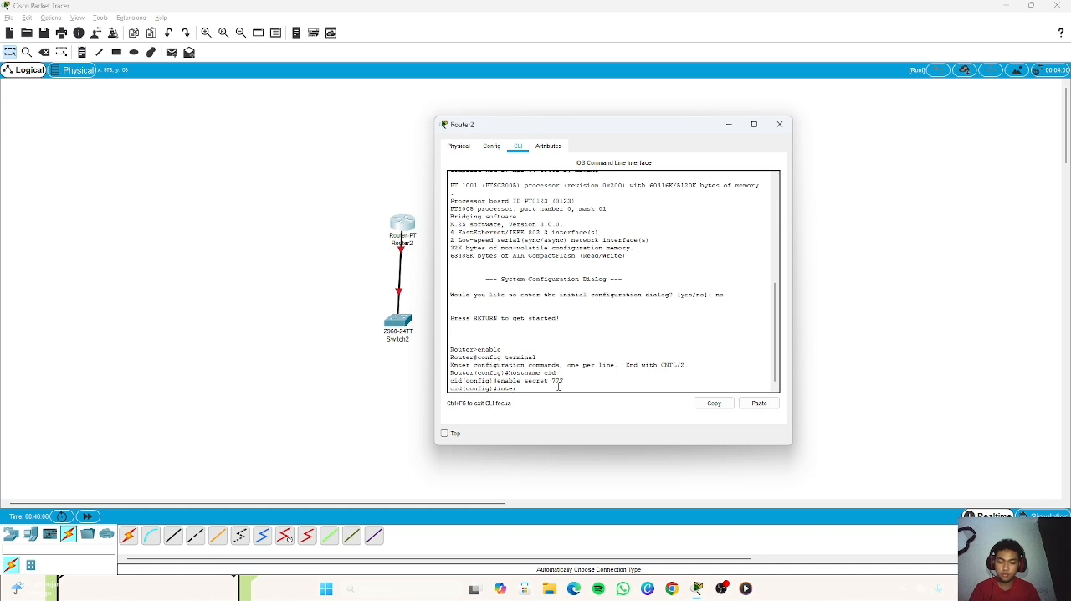
pyautogui.write('face0/0')
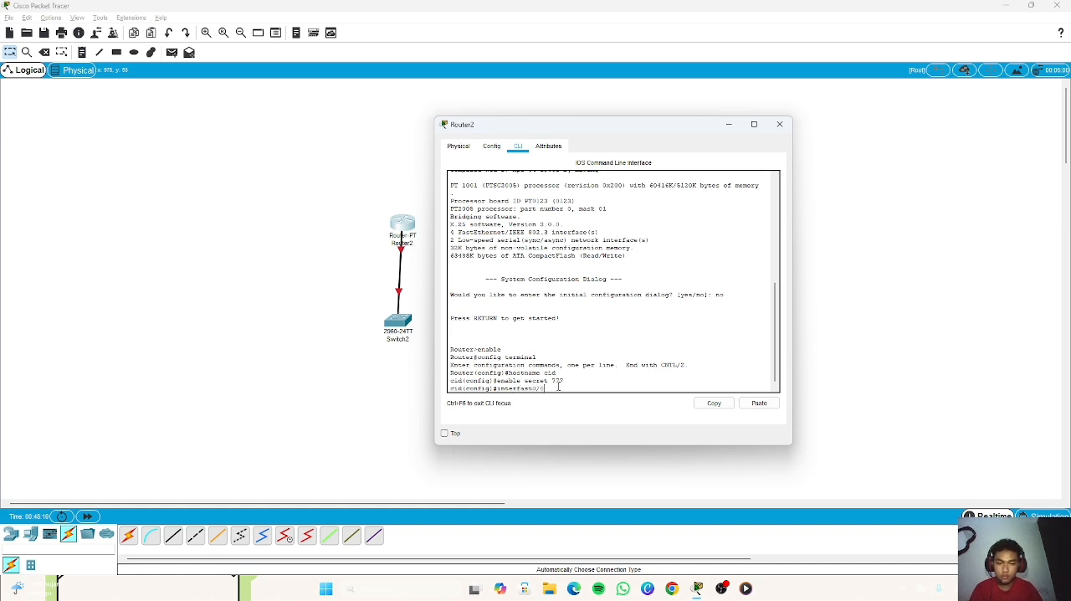
pyautogui.write('f0/0')
pyautogui.press('Return')
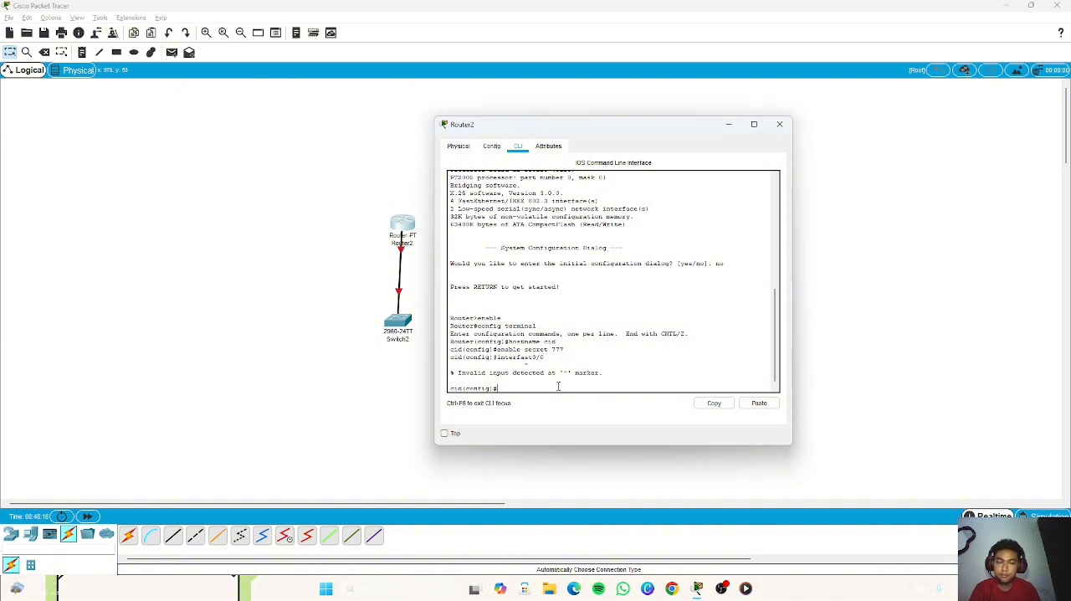
# Step: Enter interface configuration with int fa0/0 and activate the port with no shutdown
pyautogui.write('int')
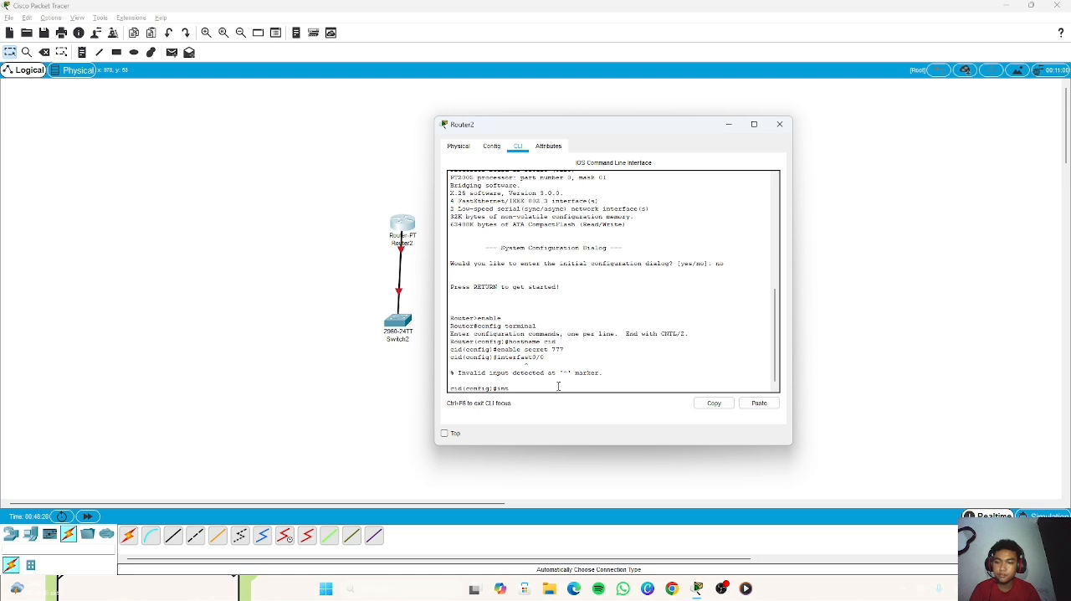
pyautogui.write(' fa0/0')
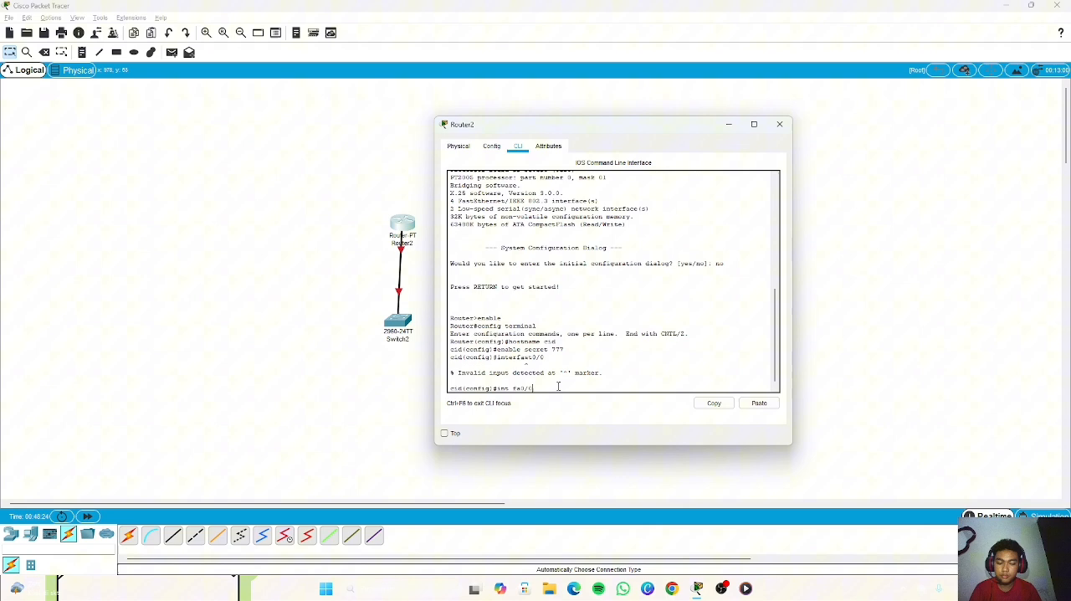
pyautogui.press('Return')
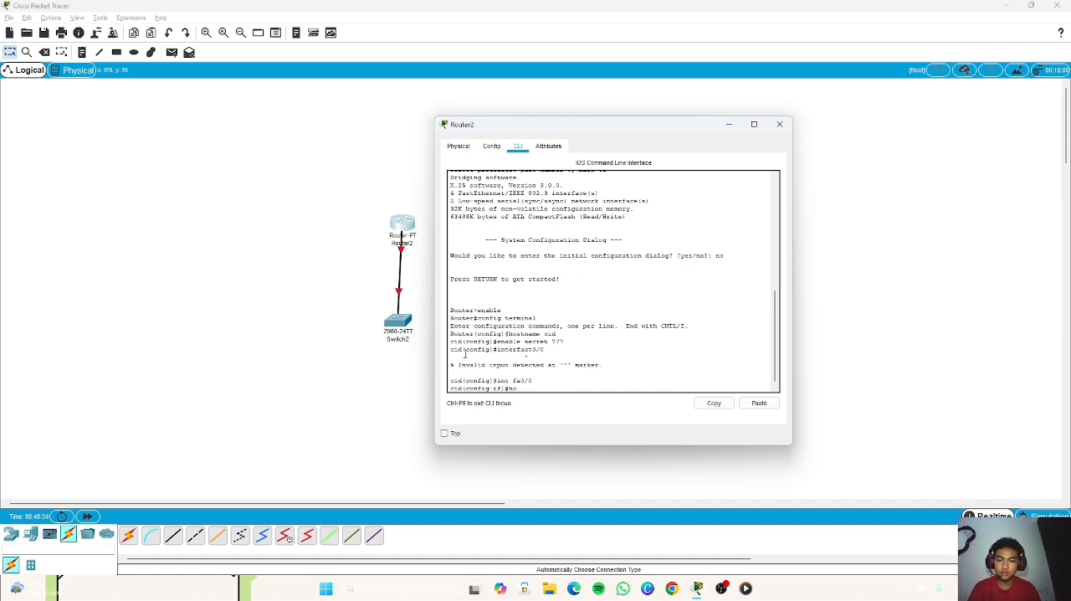
pyautogui.write('shutdown')
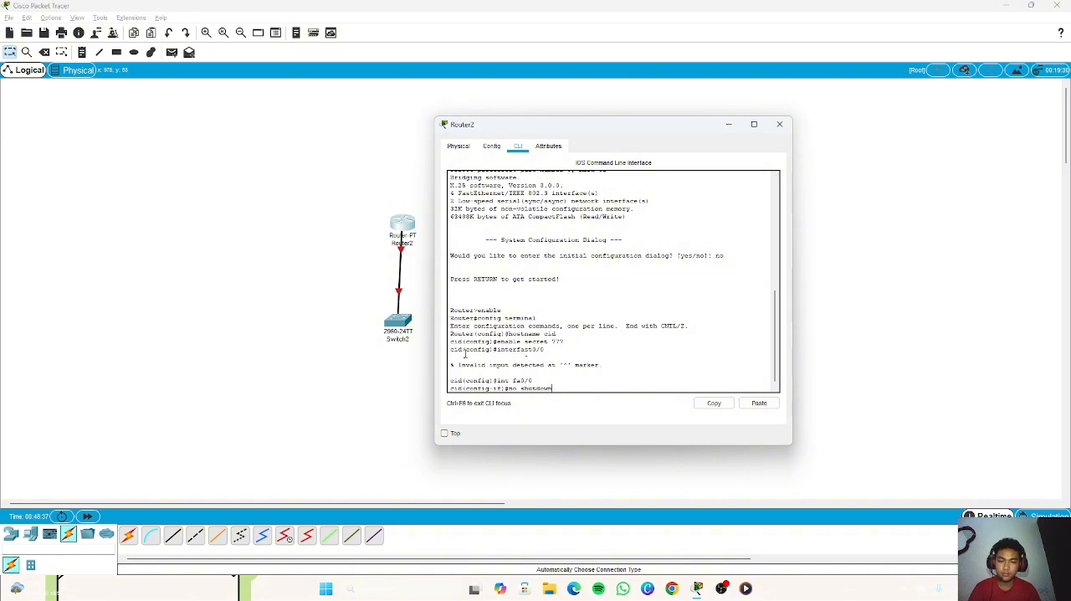
pyautogui.press('Return')
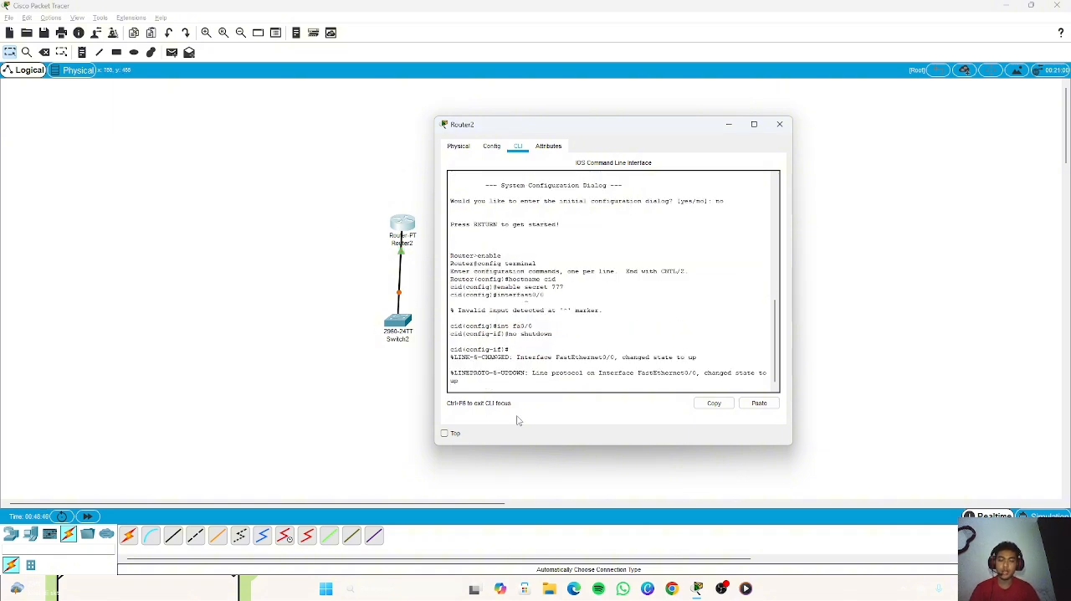
pyautogui.press('Return')
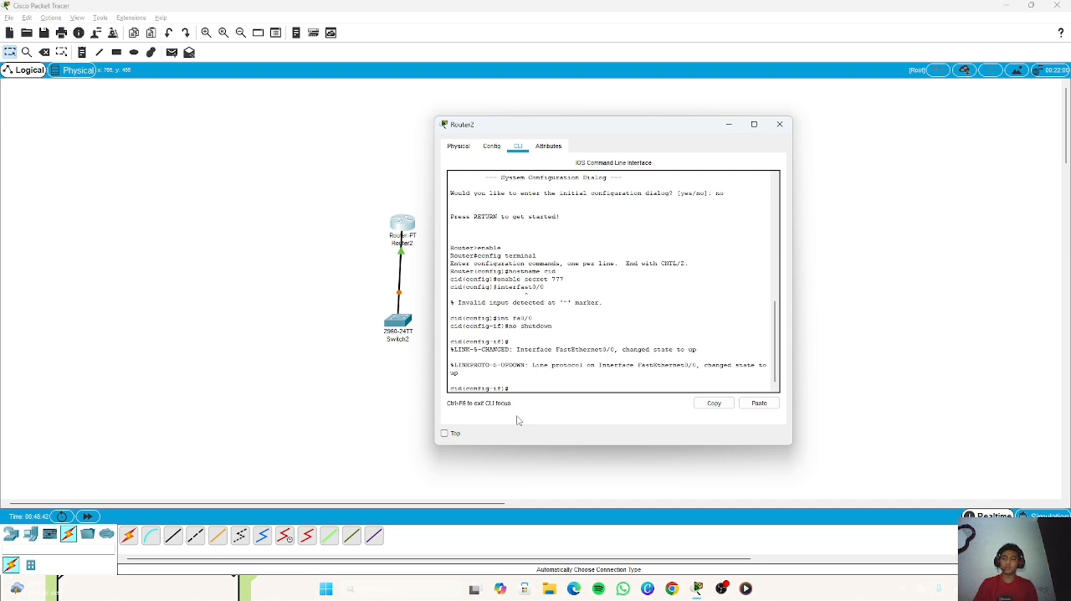
# Step: Assign IP address 192.168.10.1 with mask 255.255.255.0 to interface fa0/0 and exit interface configuration
pyautogui.write('ip ad')
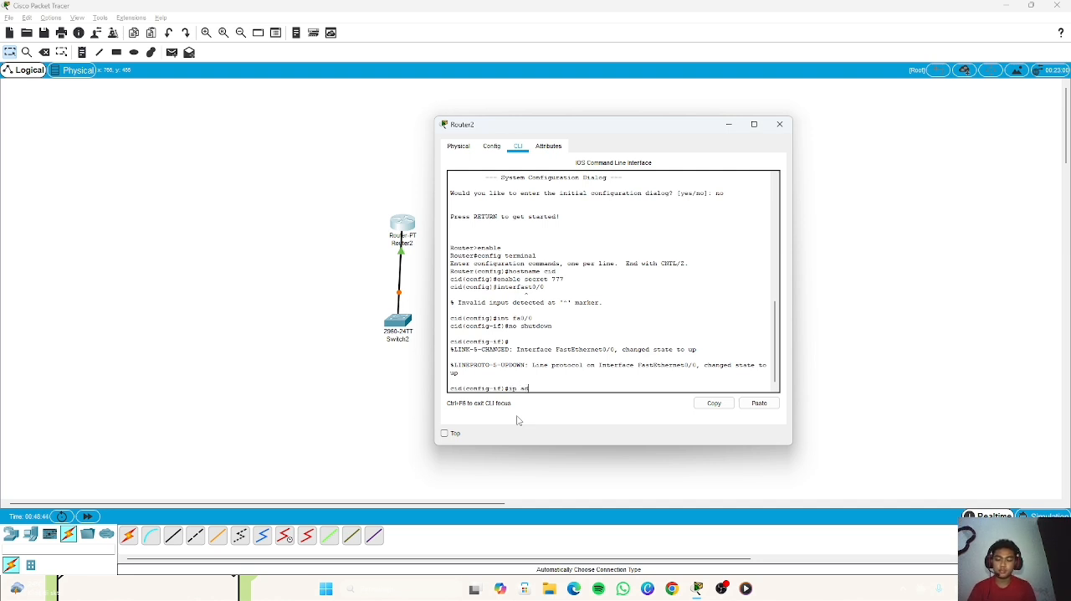
pyautogui.write('dress')
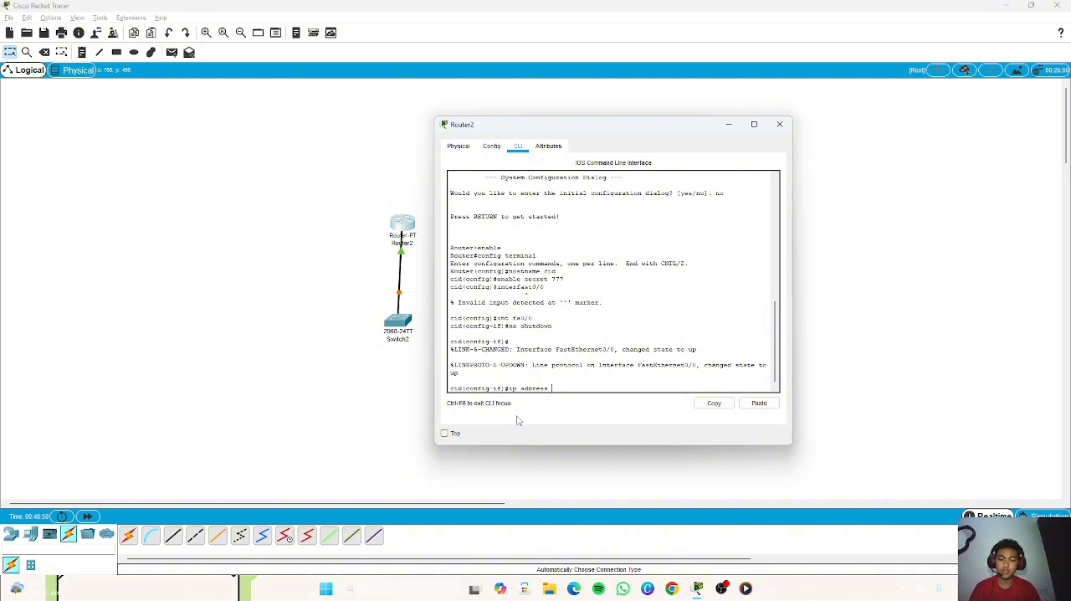
pyautogui.write('192.1')
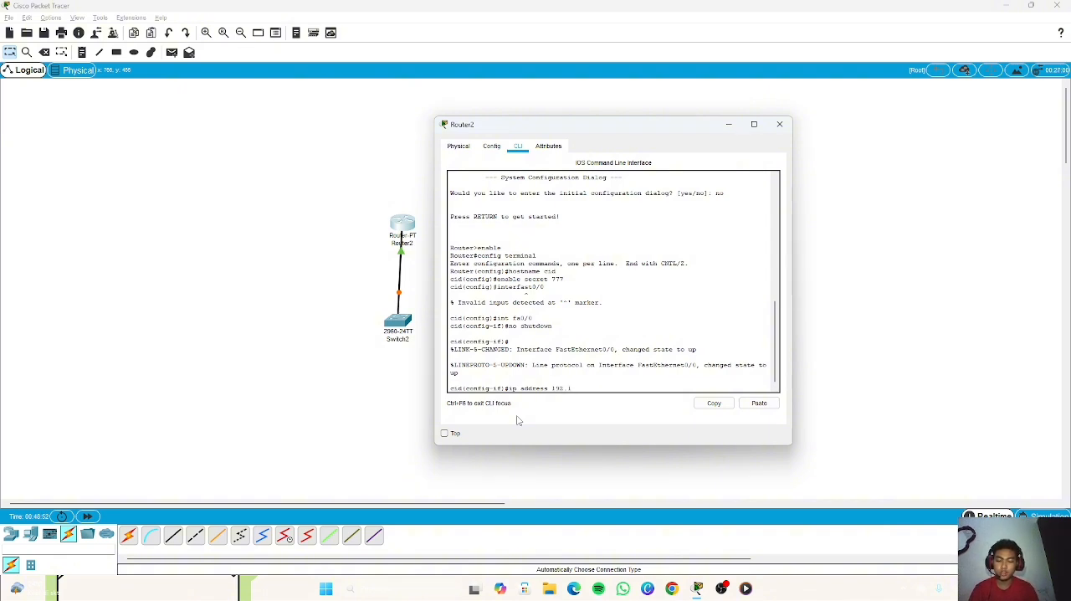
pyautogui.write('68.10.1')
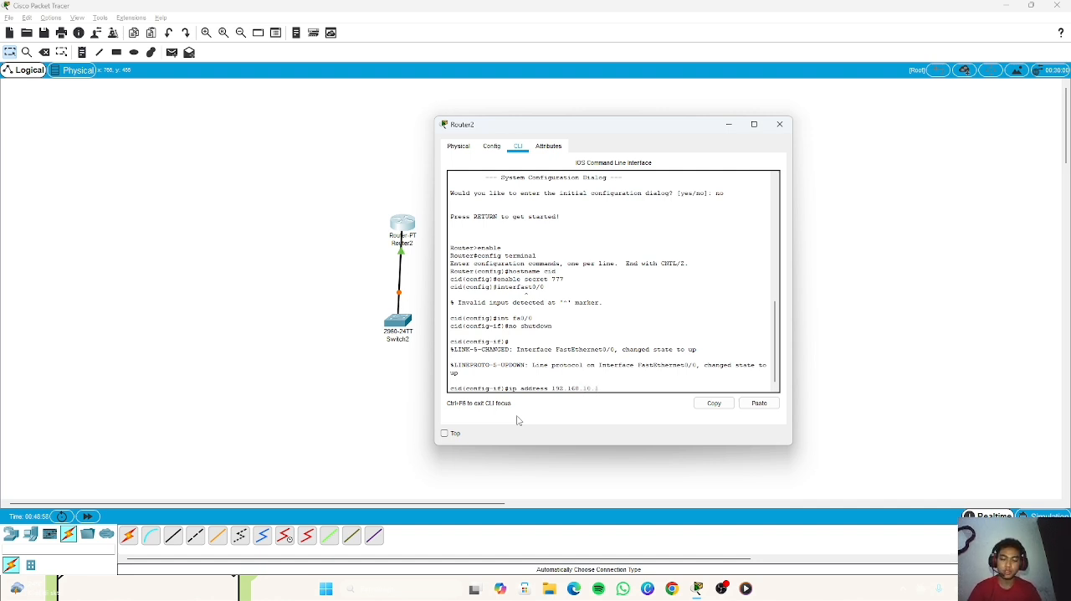
pyautogui.write('255.255.255')
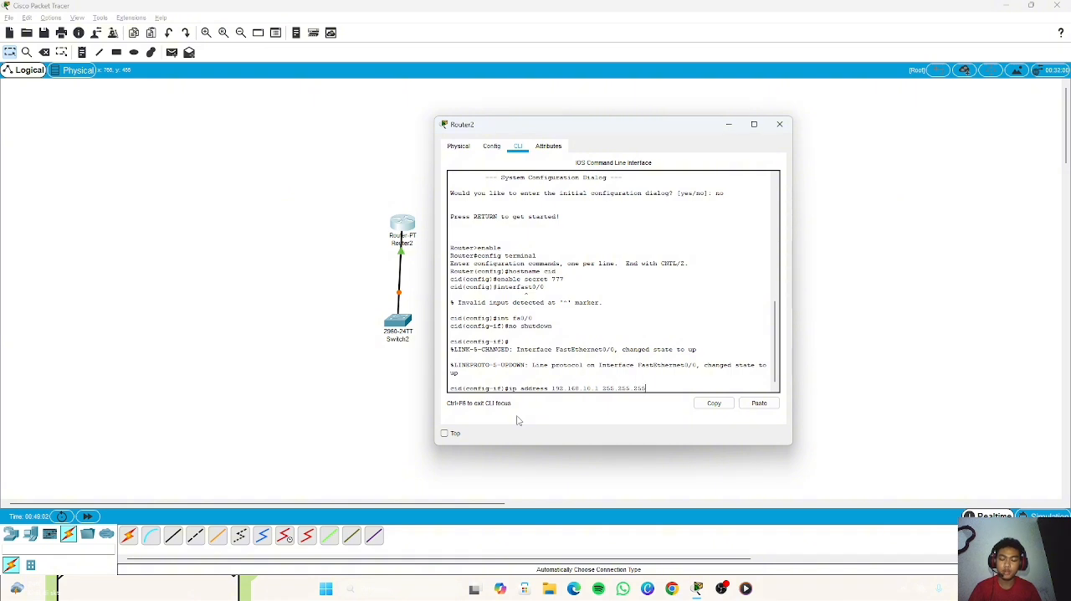
pyautogui.write('.0')
pyautogui.press('Return')
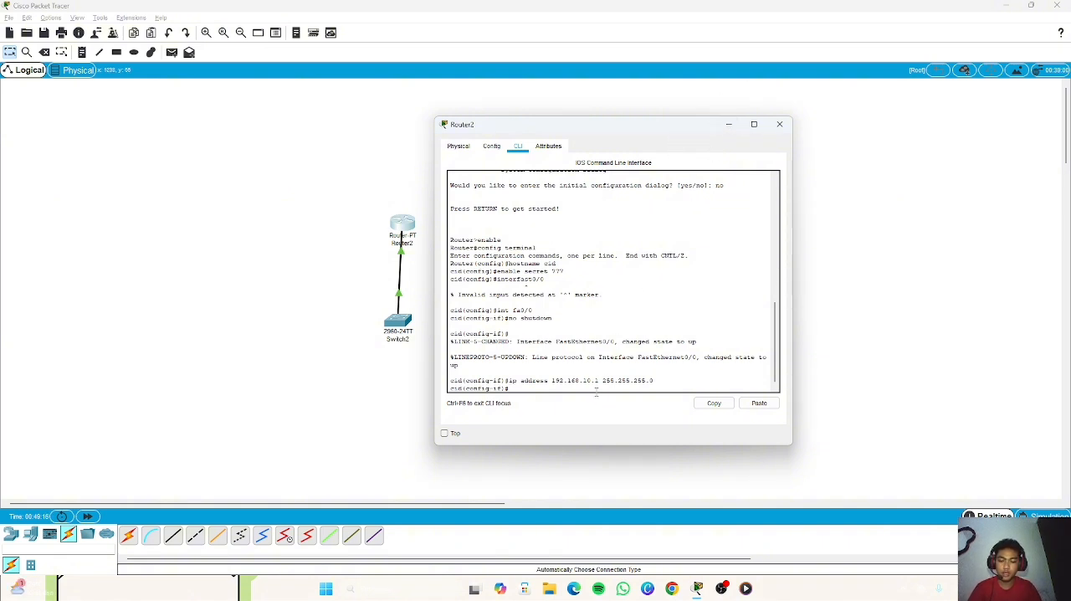
pyautogui.write('it')
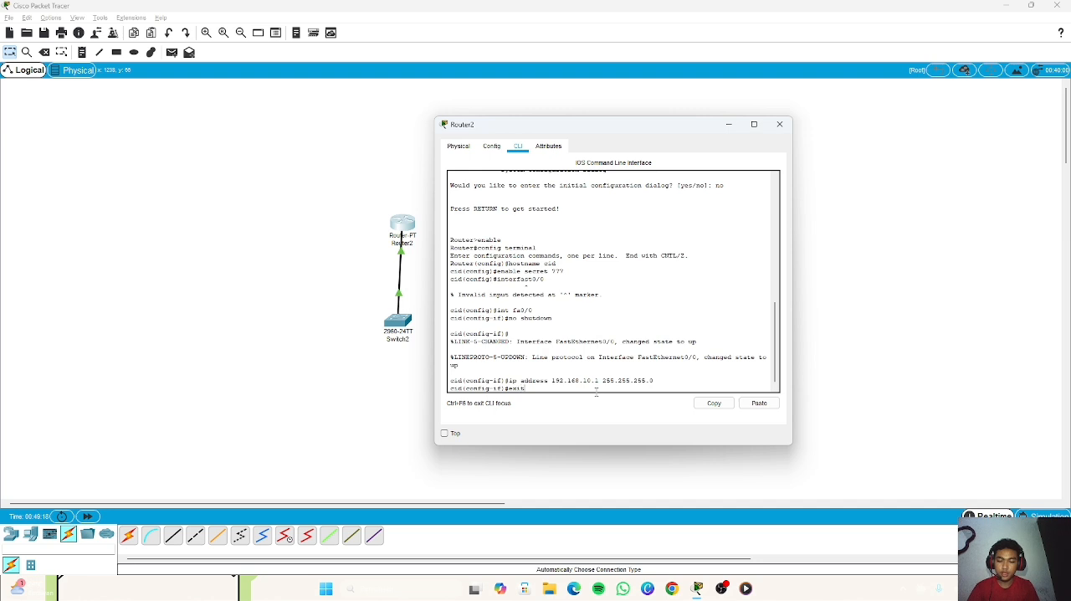
pyautogui.press('Return')
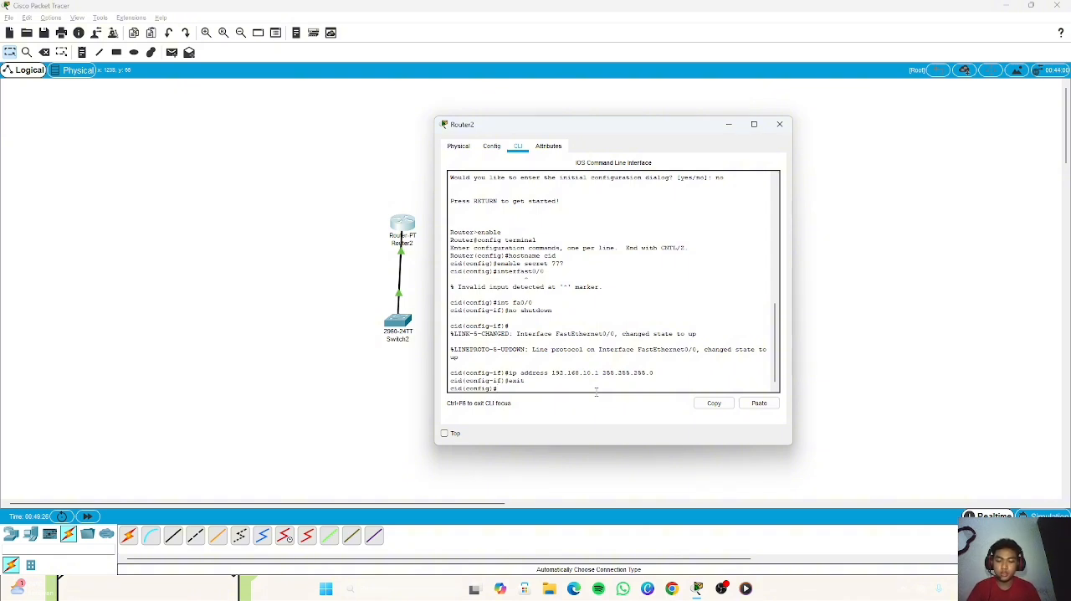
# Step: Create subinterface fa0/0.10 on the router with inter fa0/0.10 and get back to its configuration prompt
pyautogui.write('inter fa')
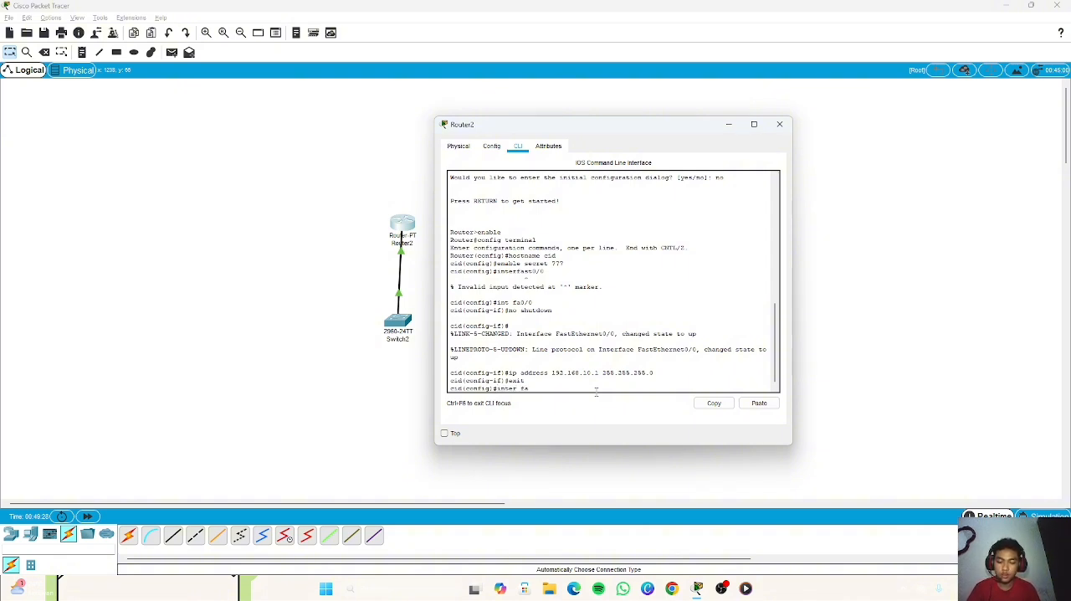
pyautogui.write('0/0.10')
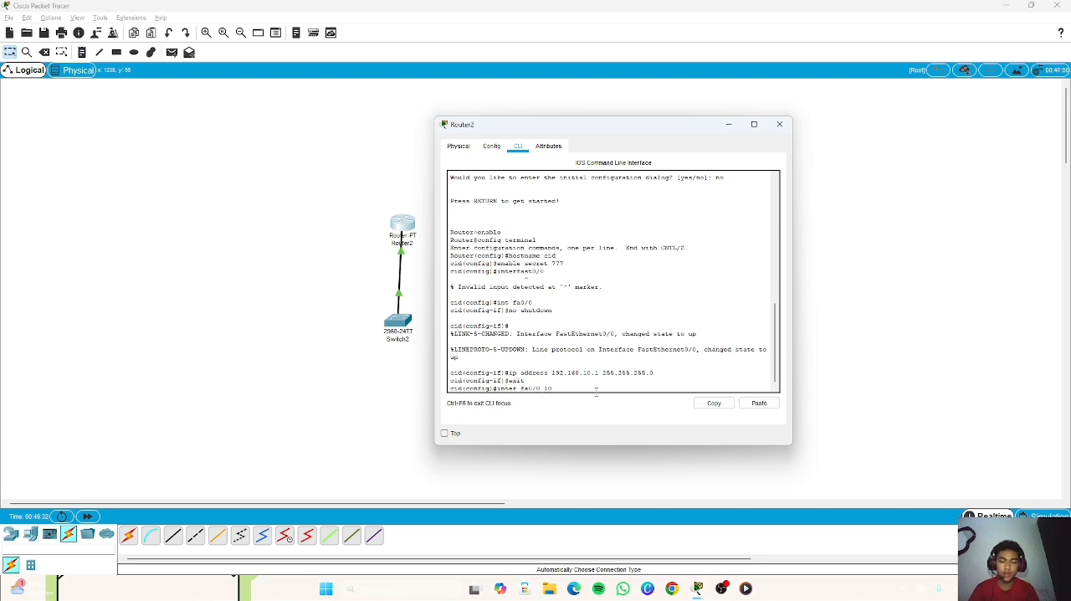
pyautogui.press('Return')
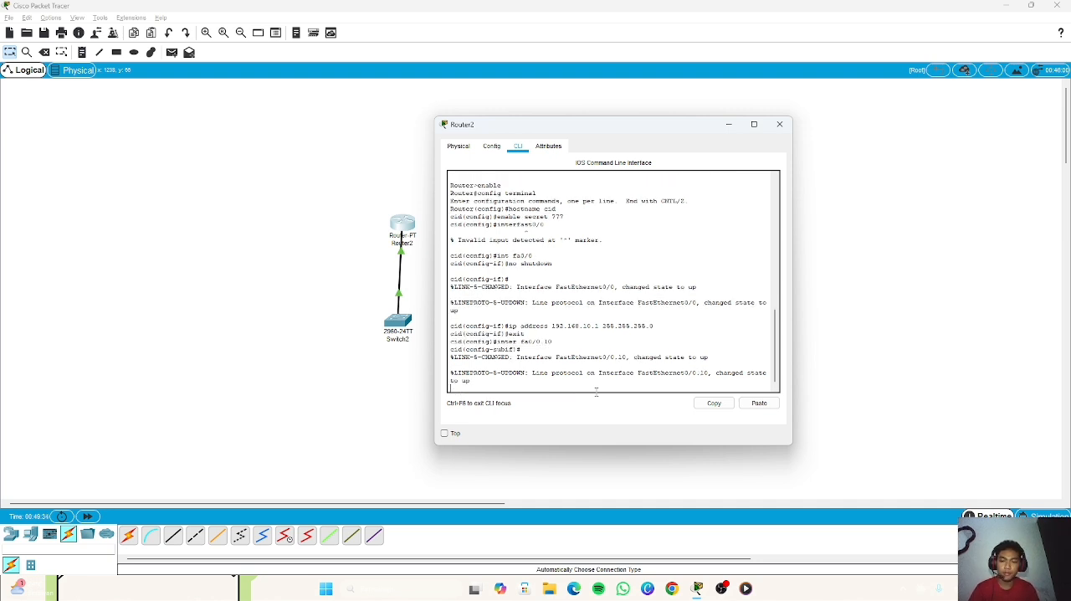
pyautogui.moveTo(451, 372); pyautogui.dragTo(529, 376)
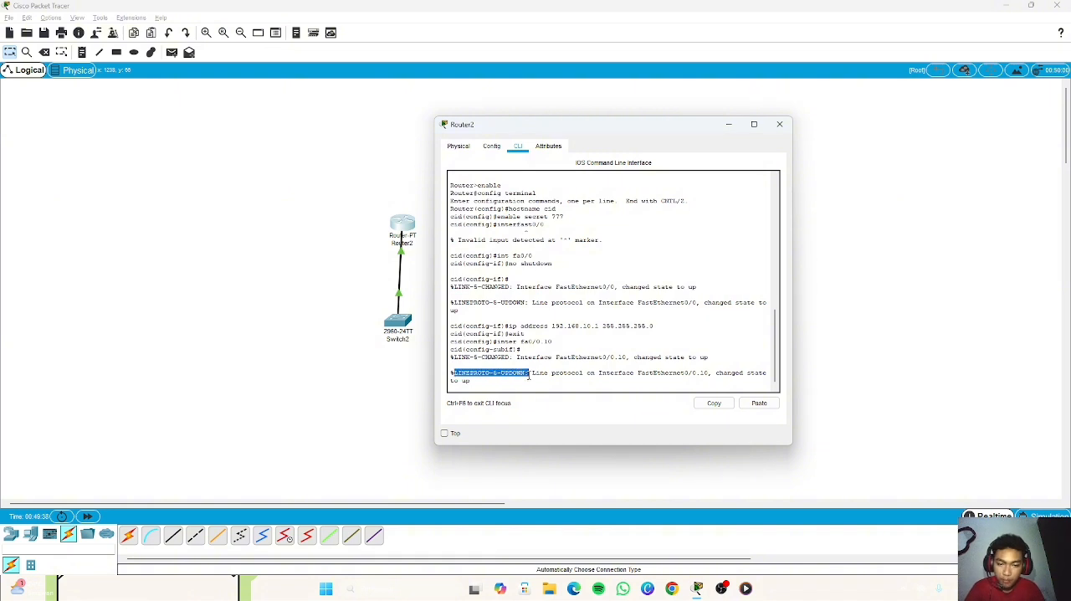
pyautogui.click(526, 385)
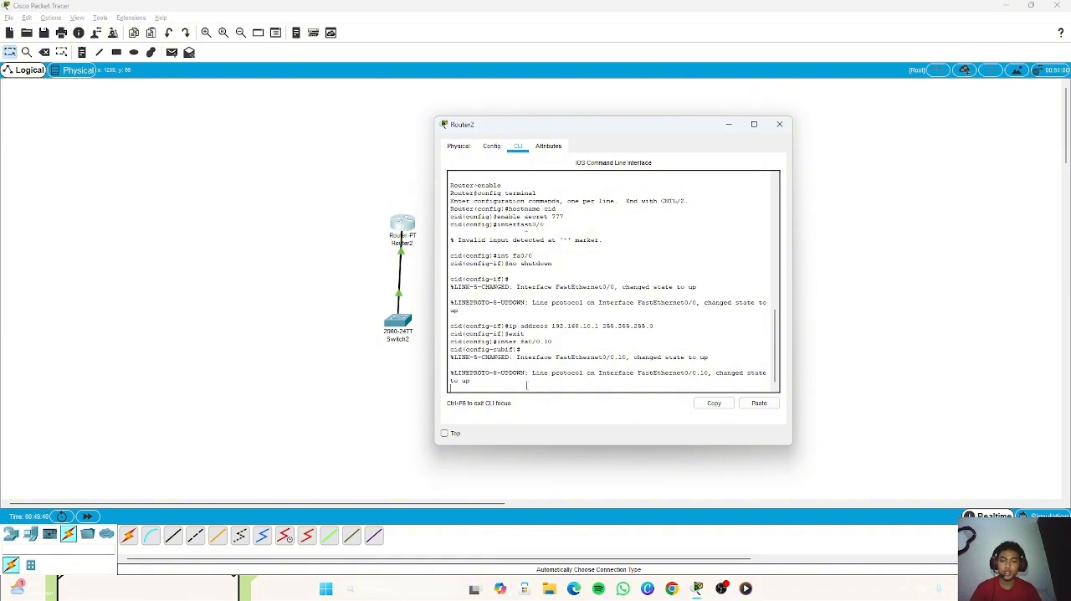
pyautogui.press('Return')
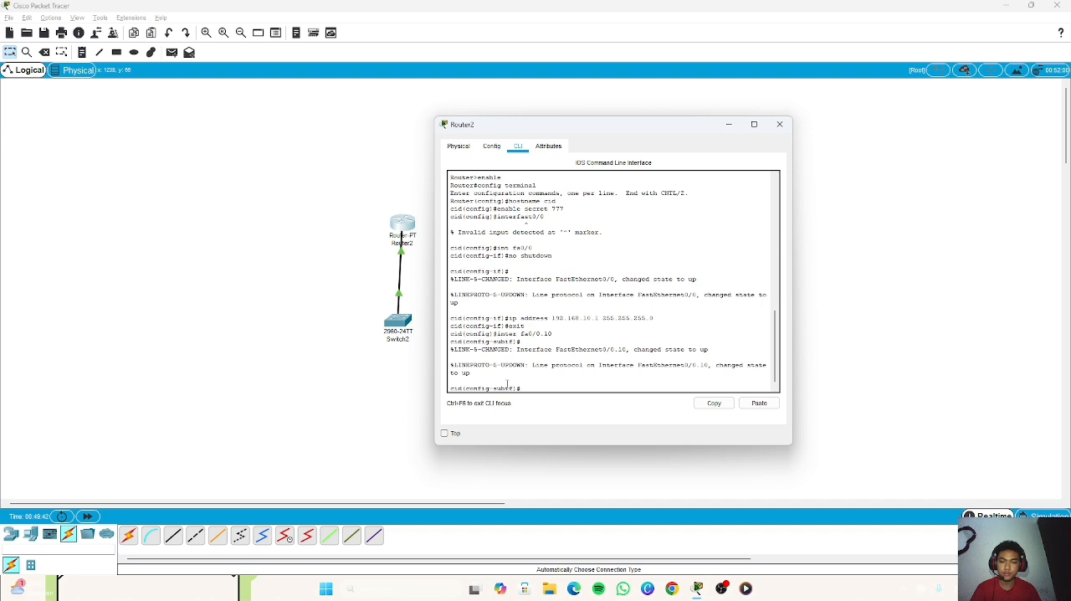
# Step: Minimize the router window, open Switch2's command line and enter global configuration mode with enable and config terminal
pyautogui.click(728, 123)
pyautogui.click(410, 324)
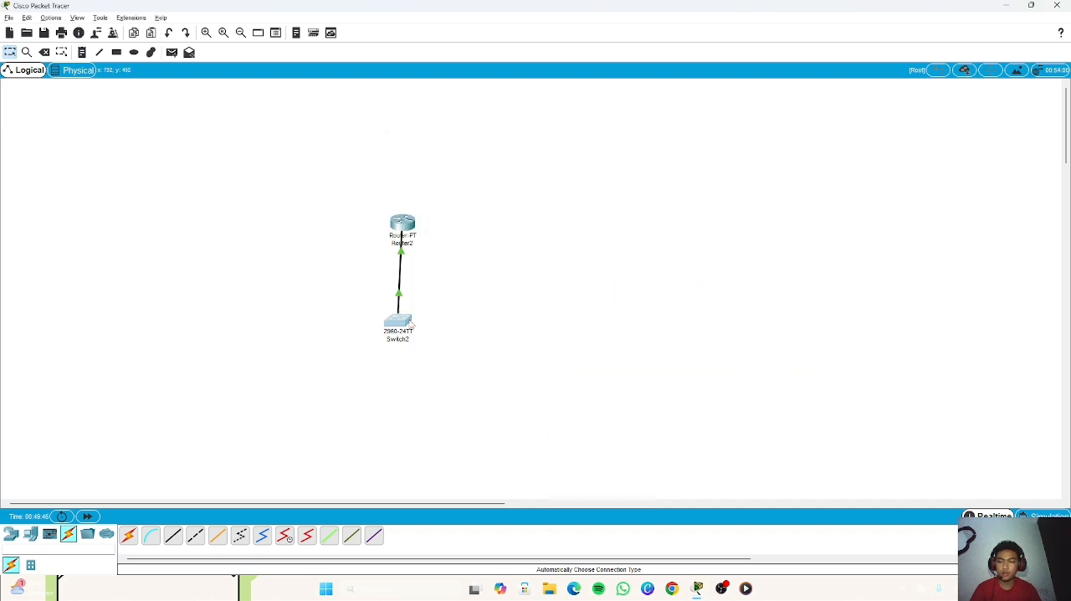
pyautogui.click(462, 145)
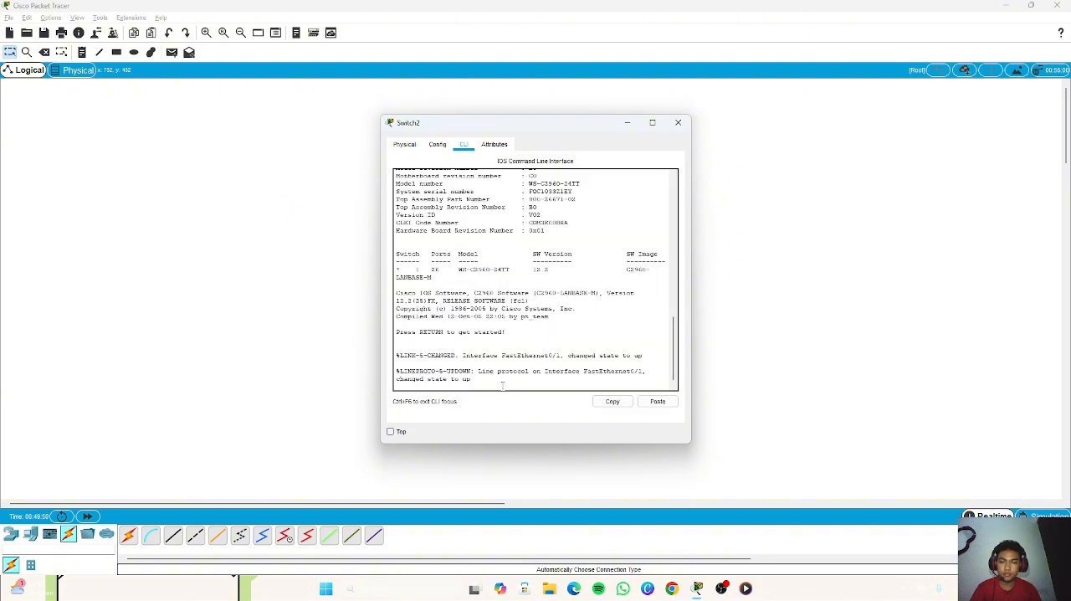
pyautogui.press('Return')
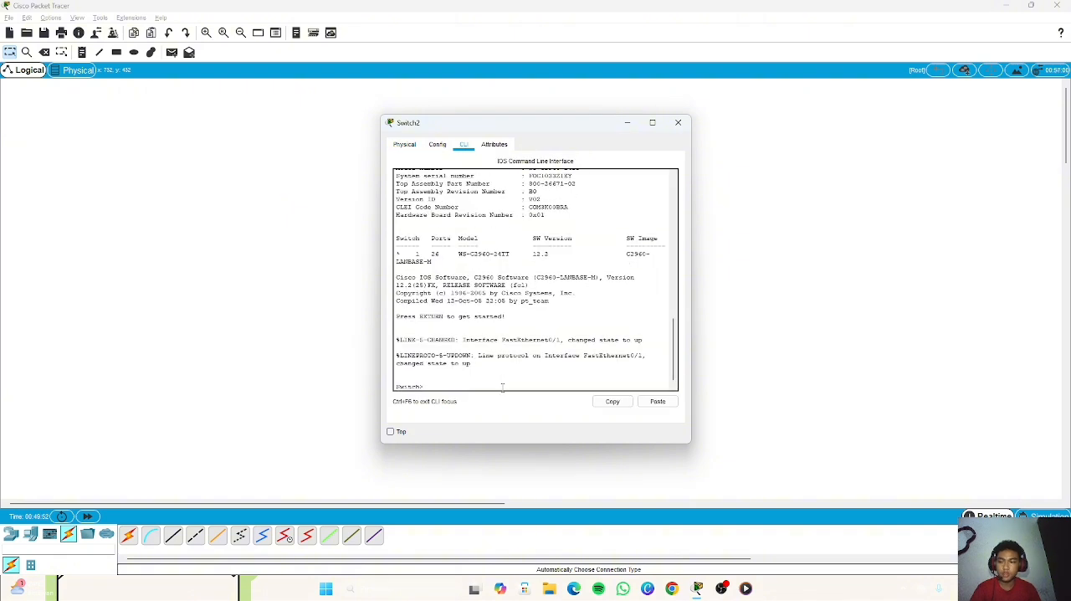
pyautogui.write('enab')
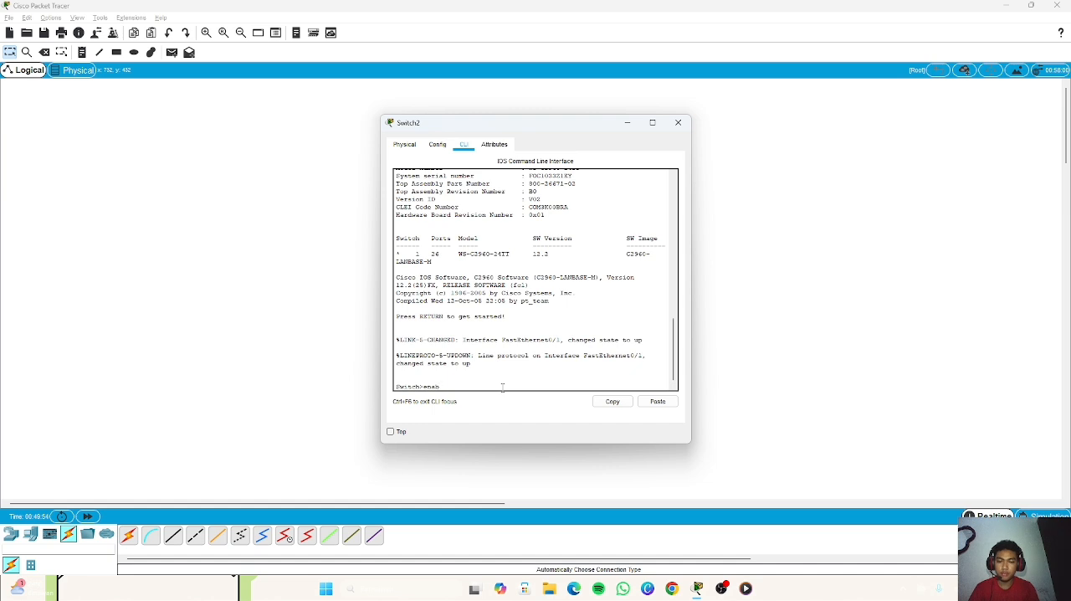
pyautogui.write('le')
pyautogui.press('Return')
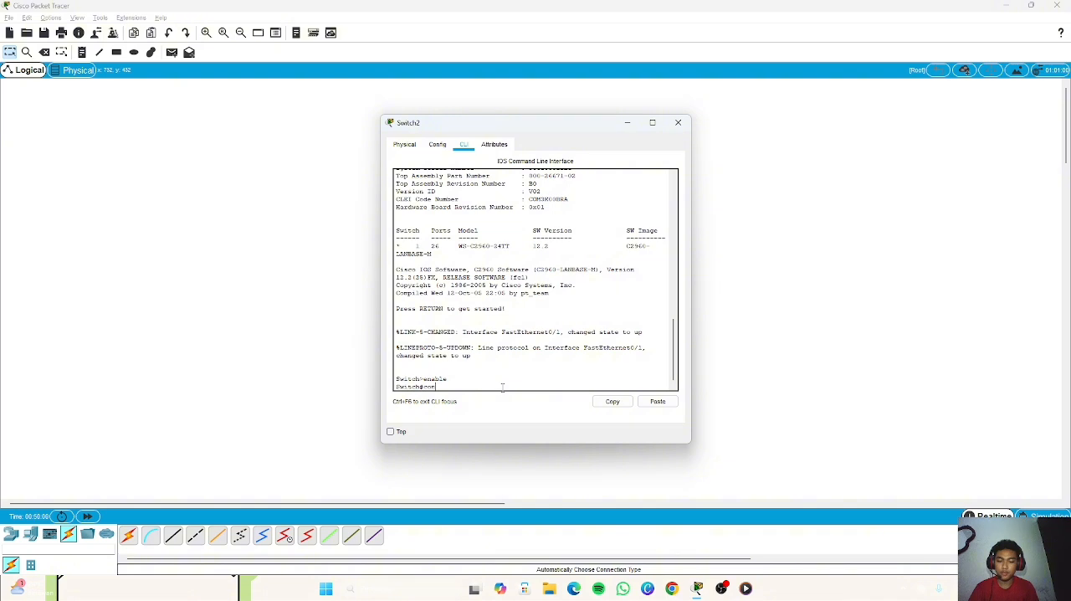
pyautogui.write('config ')
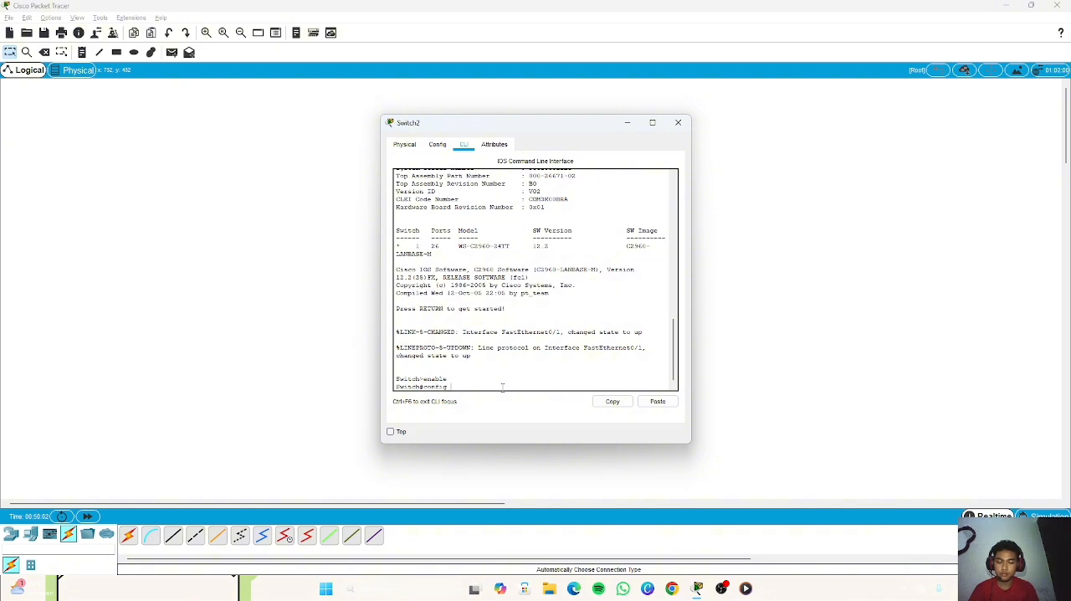
pyautogui.write('terminal')
pyautogui.press('Return')
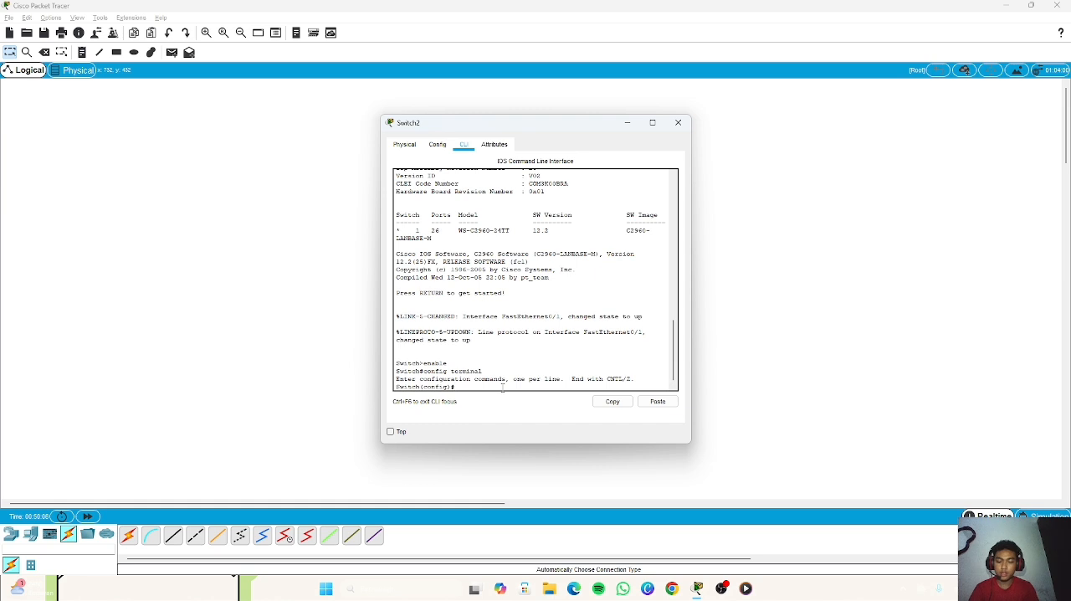
# Step: Create VLAN 10 on the switch and minimize the switch window
pyautogui.write('vlan 10')
pyautogui.press('Return')
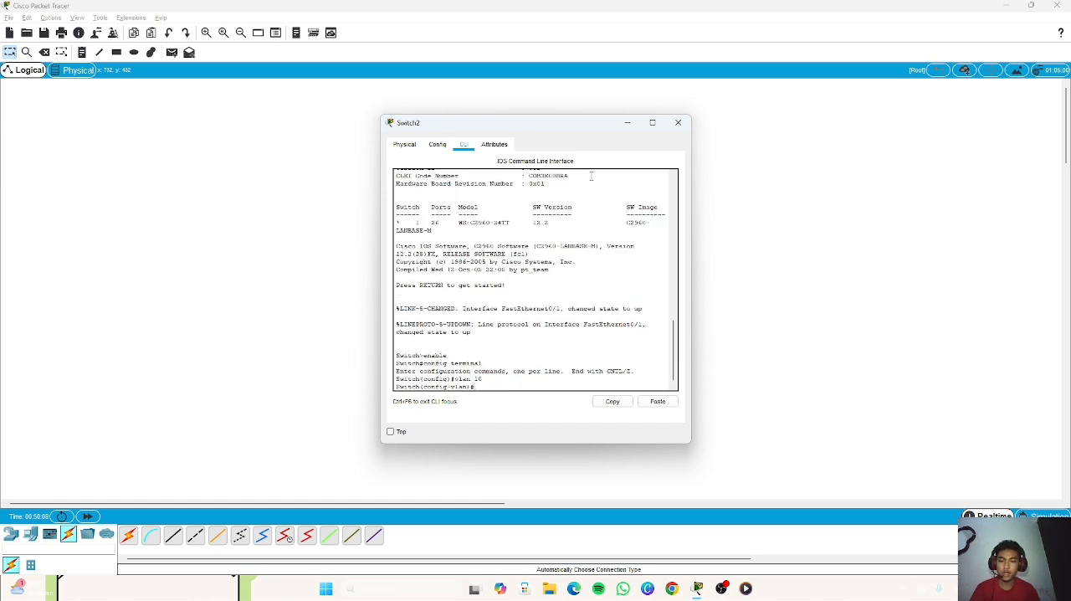
pyautogui.click(627, 122)
# Step: Return to Router2's command line and set encapsulation dot1Q 10 on subinterface fa0/0.10
pyautogui.click(403, 225)
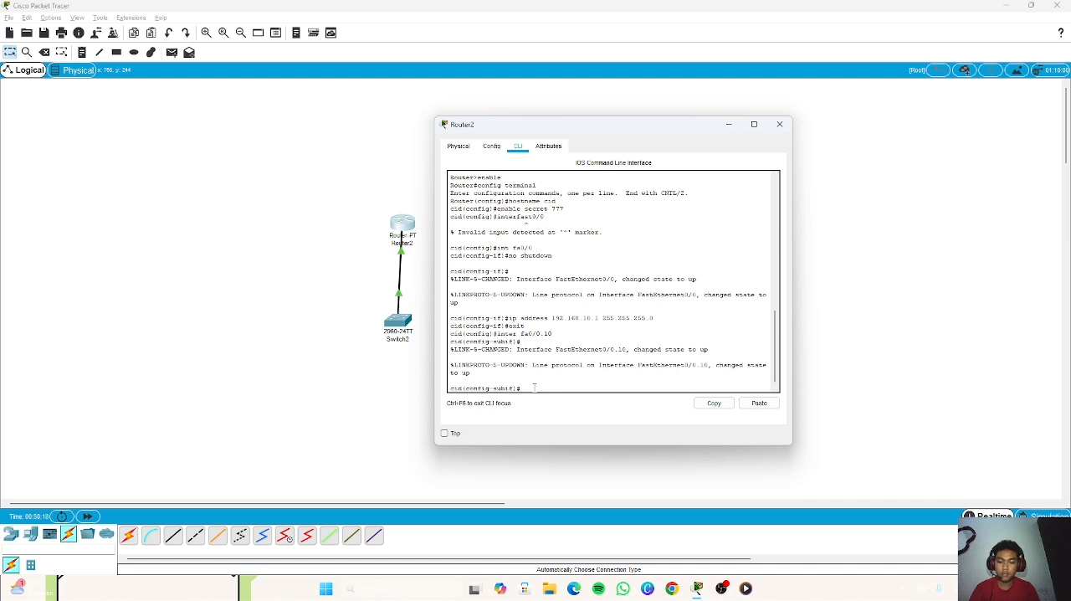
pyautogui.write('encapsul')
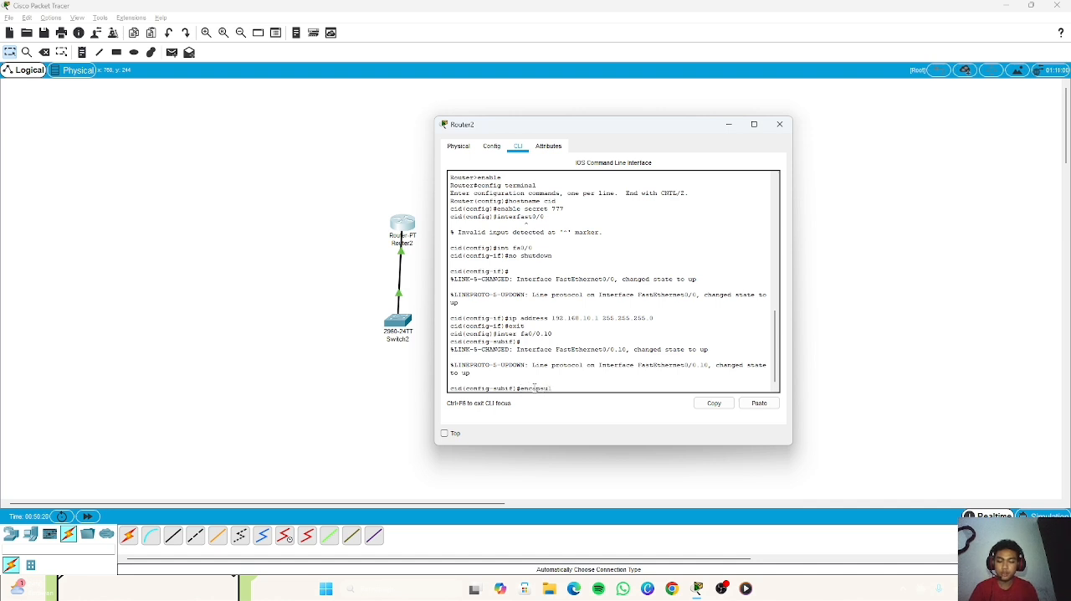
pyautogui.write('ation do')
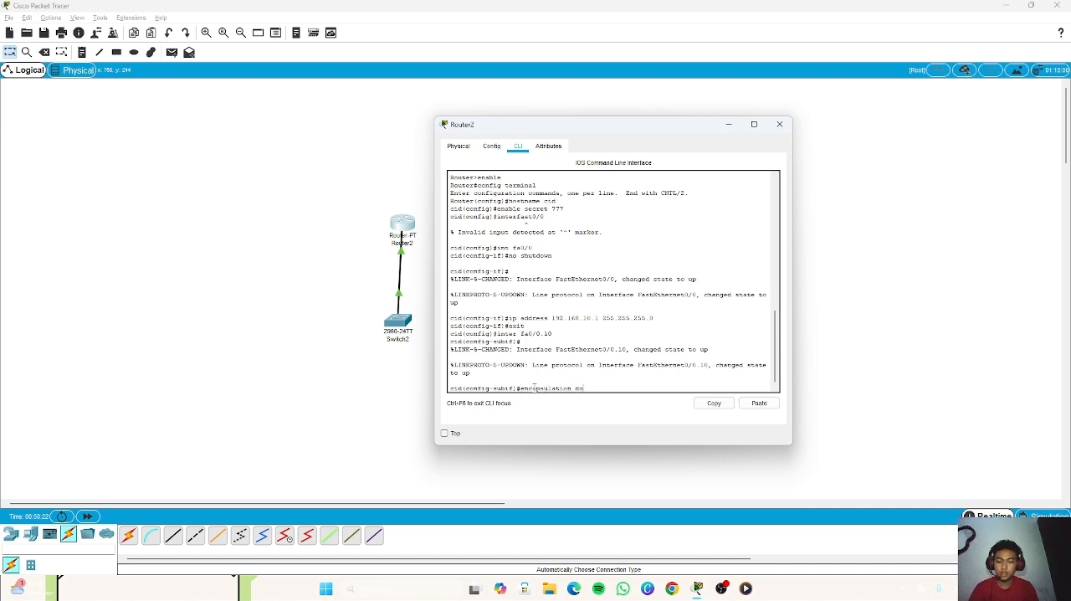
pyautogui.write('t1Q')
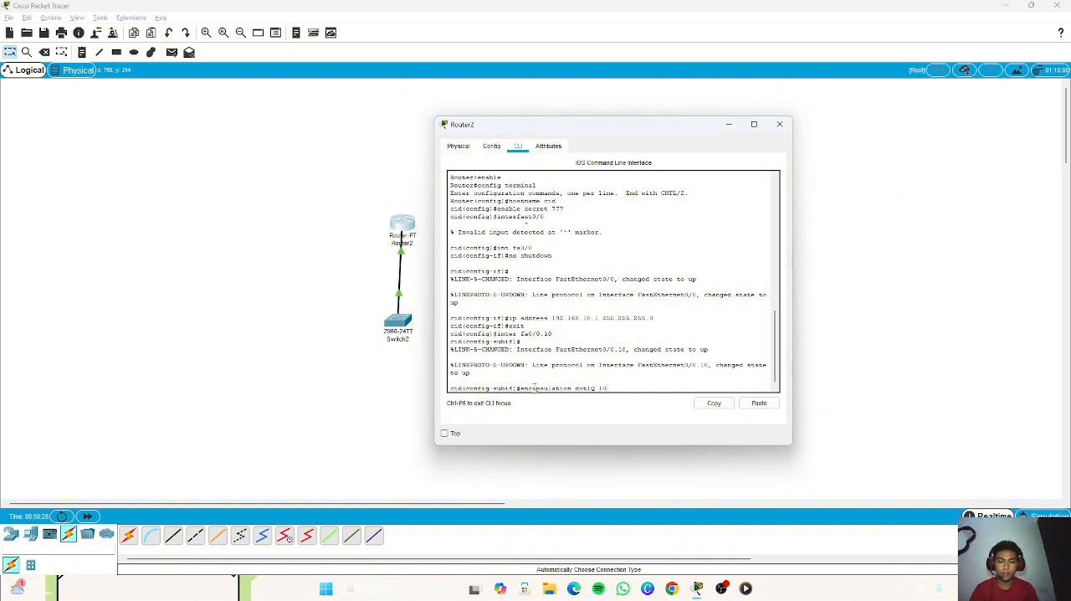
pyautogui.write(' 10')
pyautogui.press('Return')
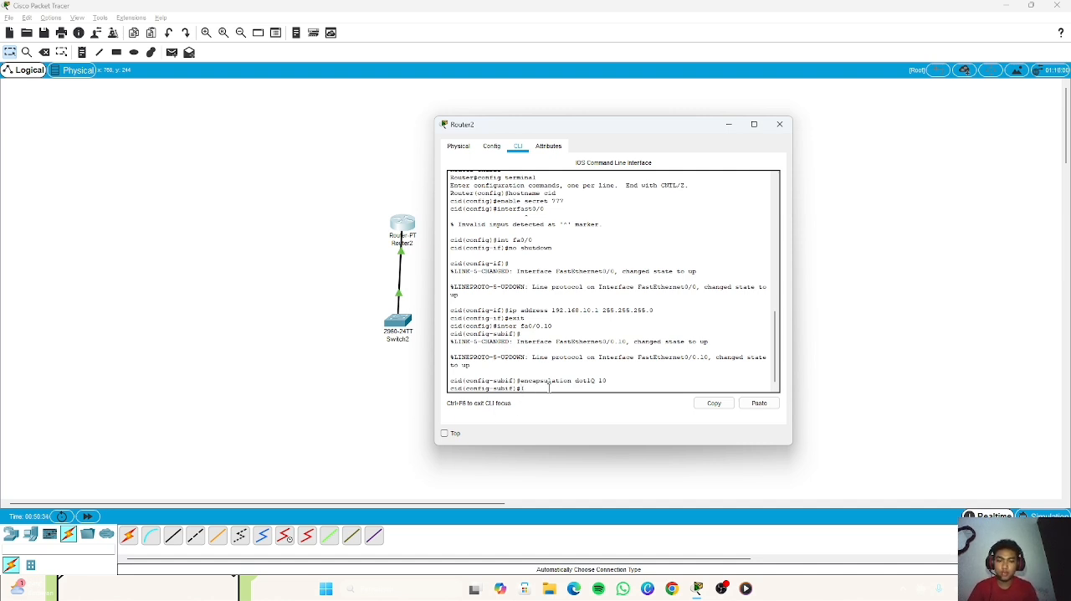
# Step: Try to assign IP address 192.168.10.1 with mask 255.255.255.0 to subinterface fa0/0.10, and close the router window
pyautogui.write('ip')
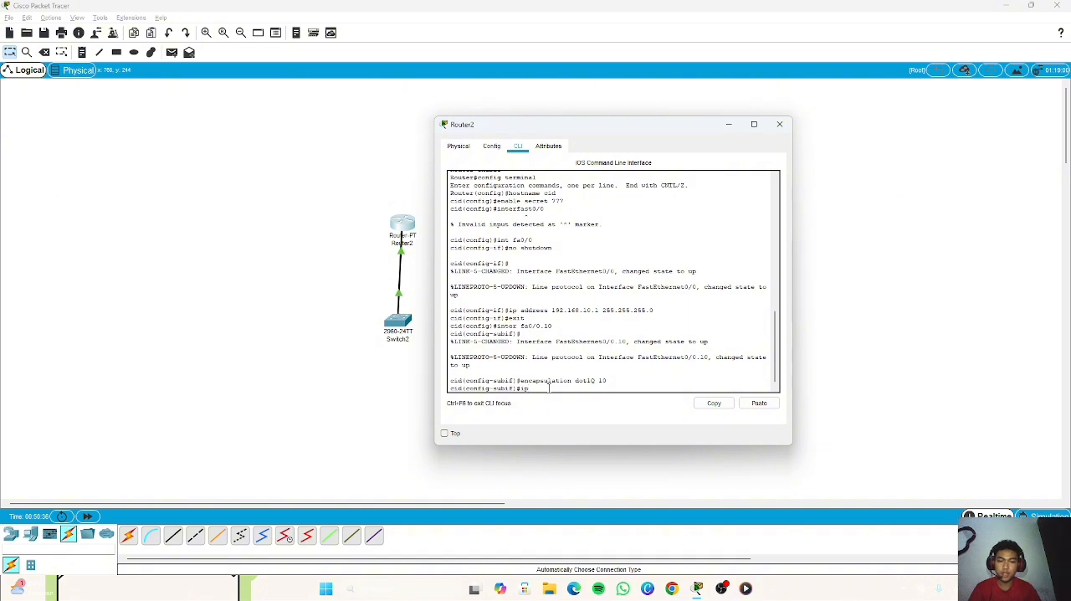
pyautogui.moveTo(657, 311); pyautogui.dragTo(552, 312)
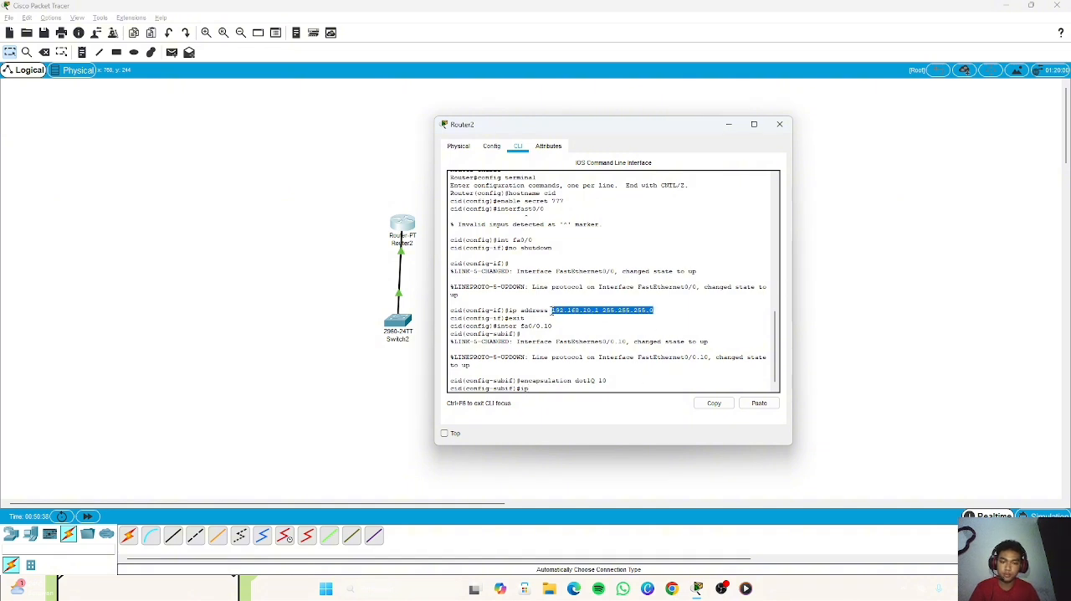
pyautogui.click(563, 390)
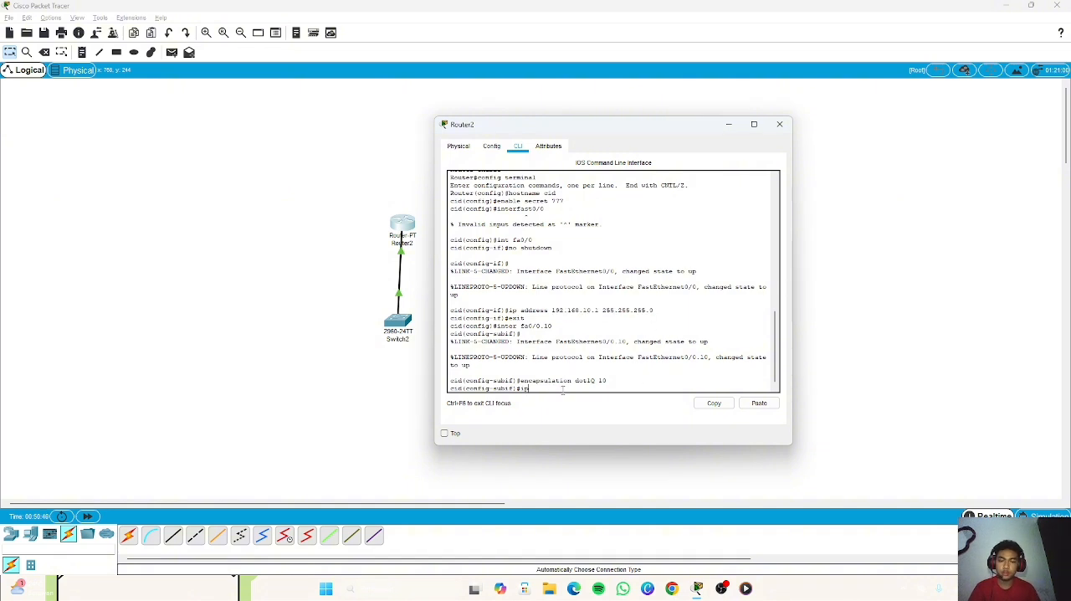
pyautogui.write('address')
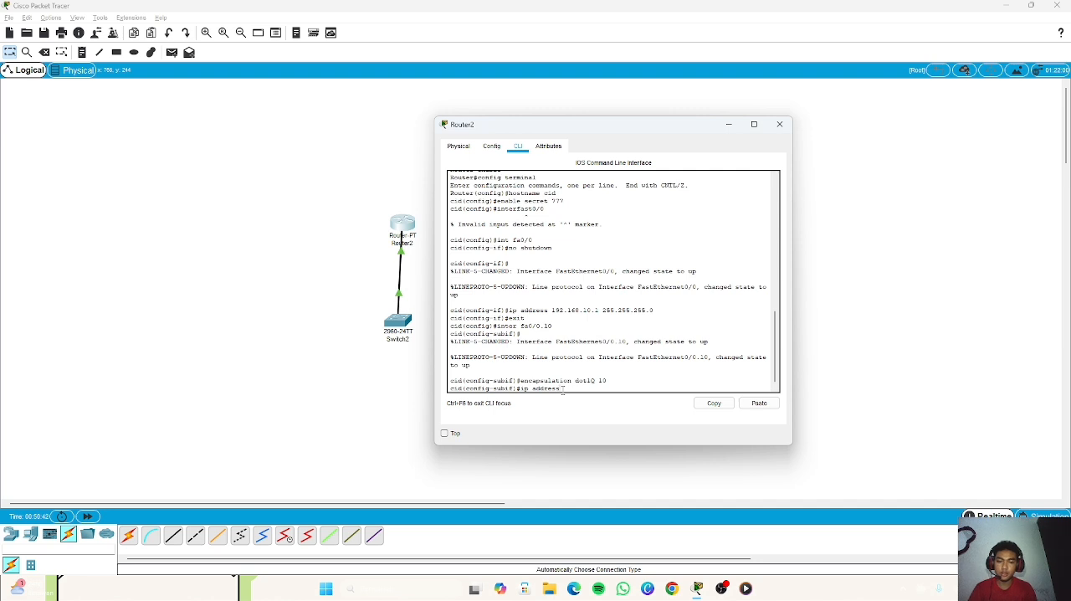
pyautogui.write(' 192.168')
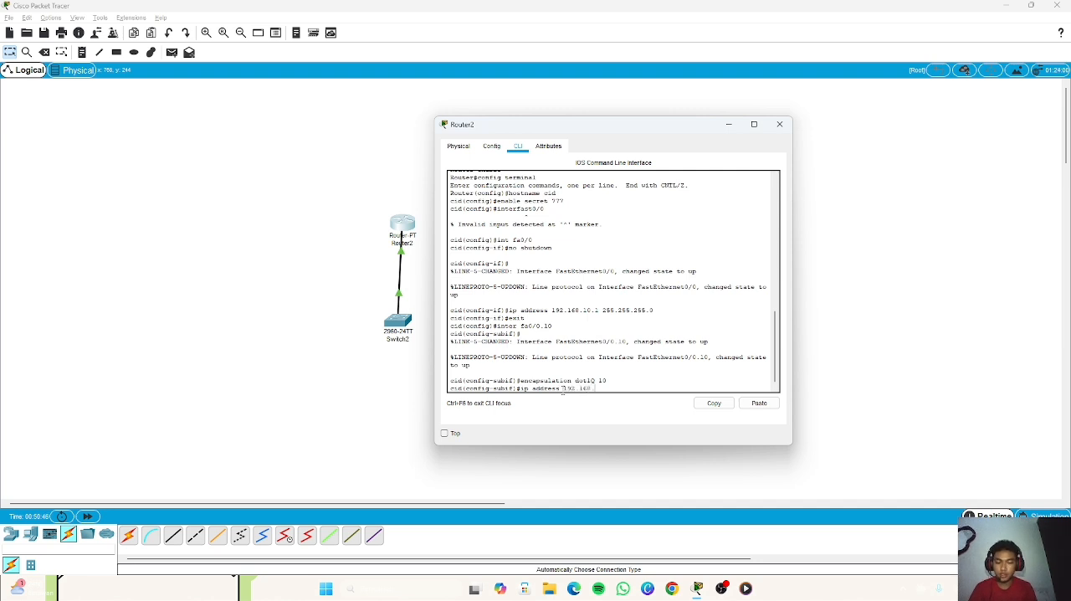
pyautogui.write('.10.1')
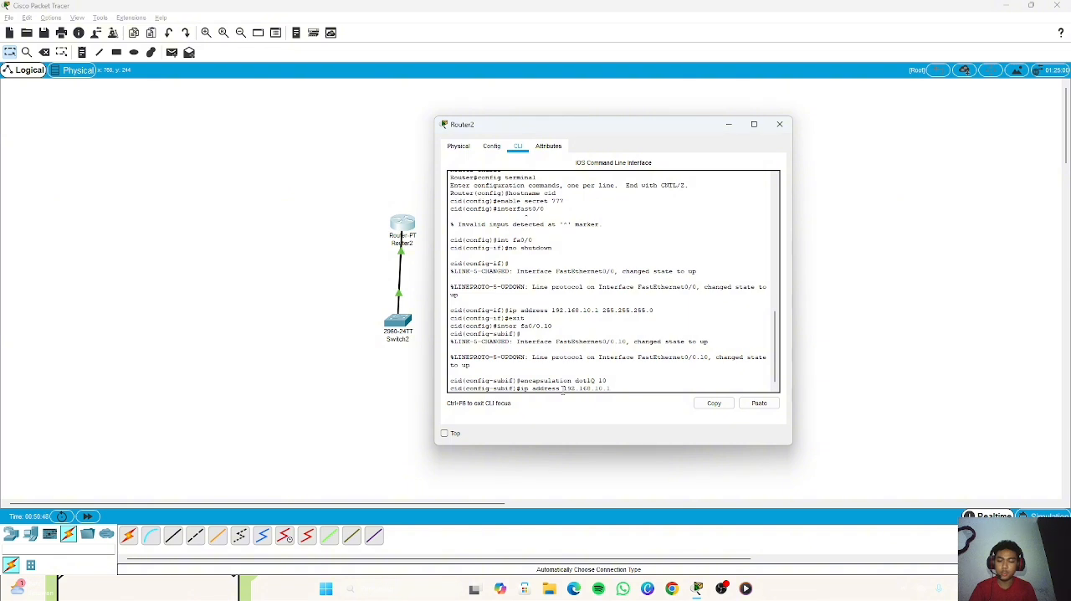
pyautogui.write(' 2')
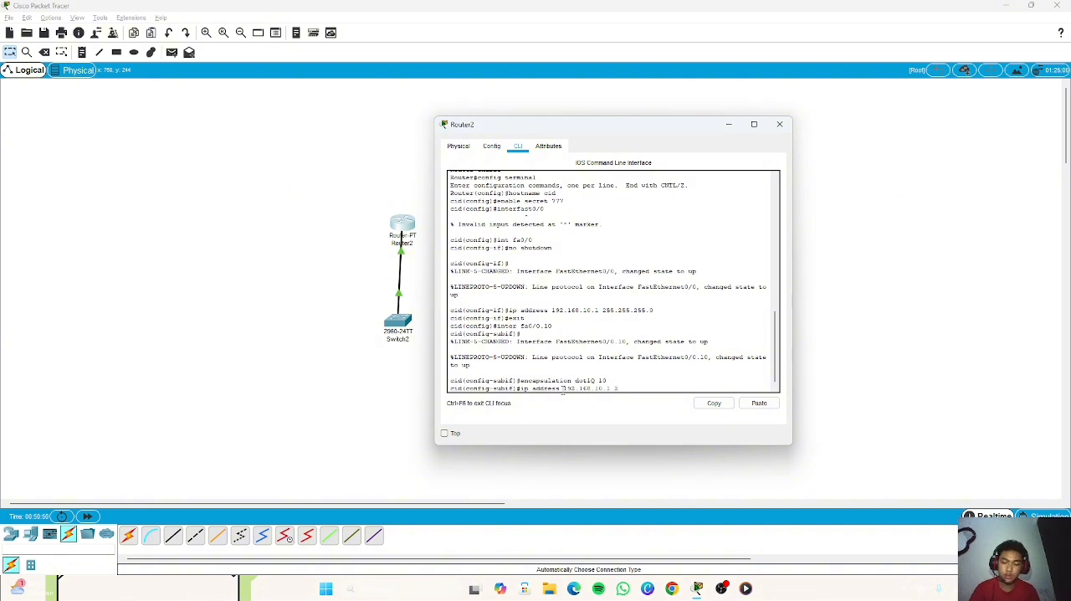
pyautogui.write('55.255')
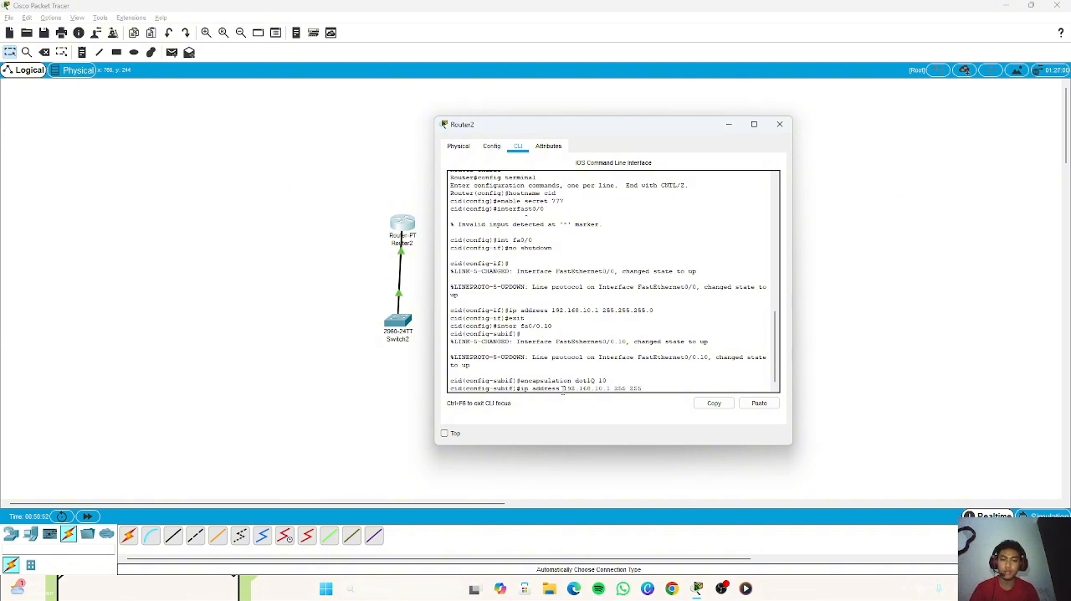
pyautogui.write('.255')
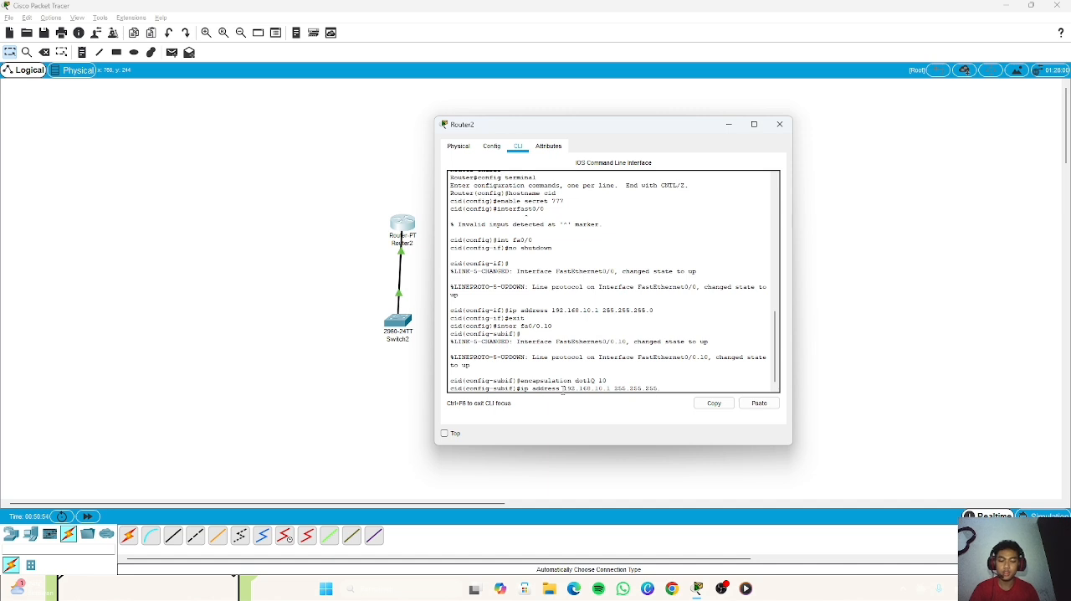
pyautogui.write('.0')
pyautogui.press('Return')
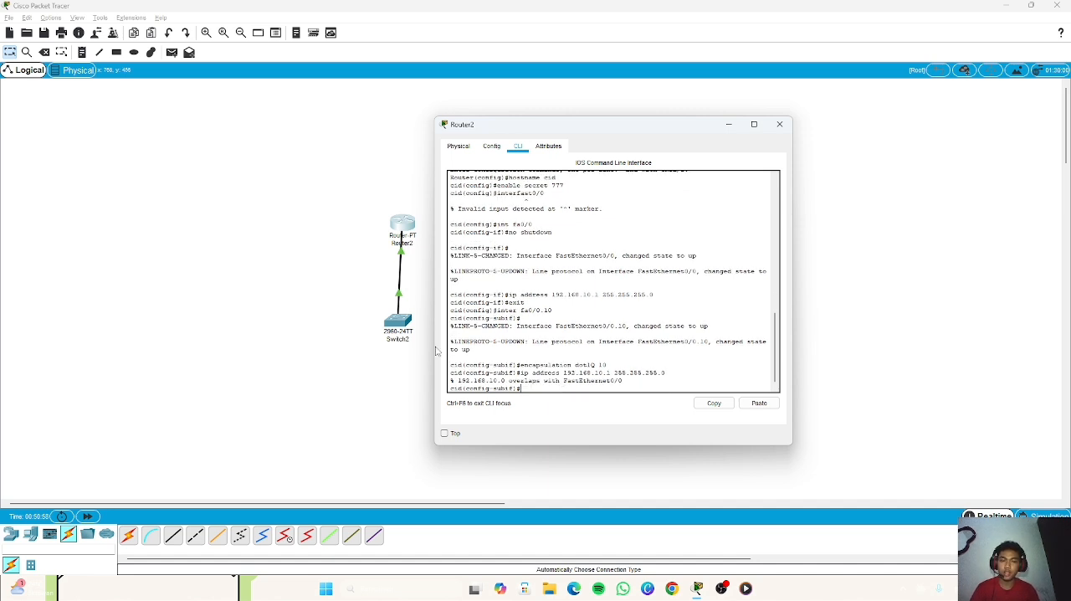
pyautogui.click(779, 125)
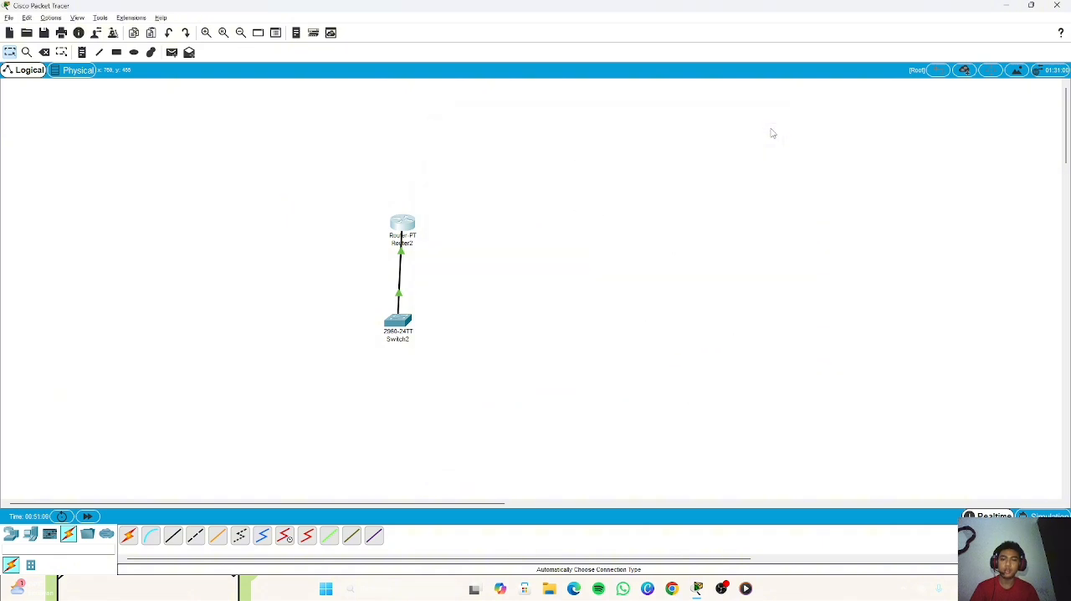